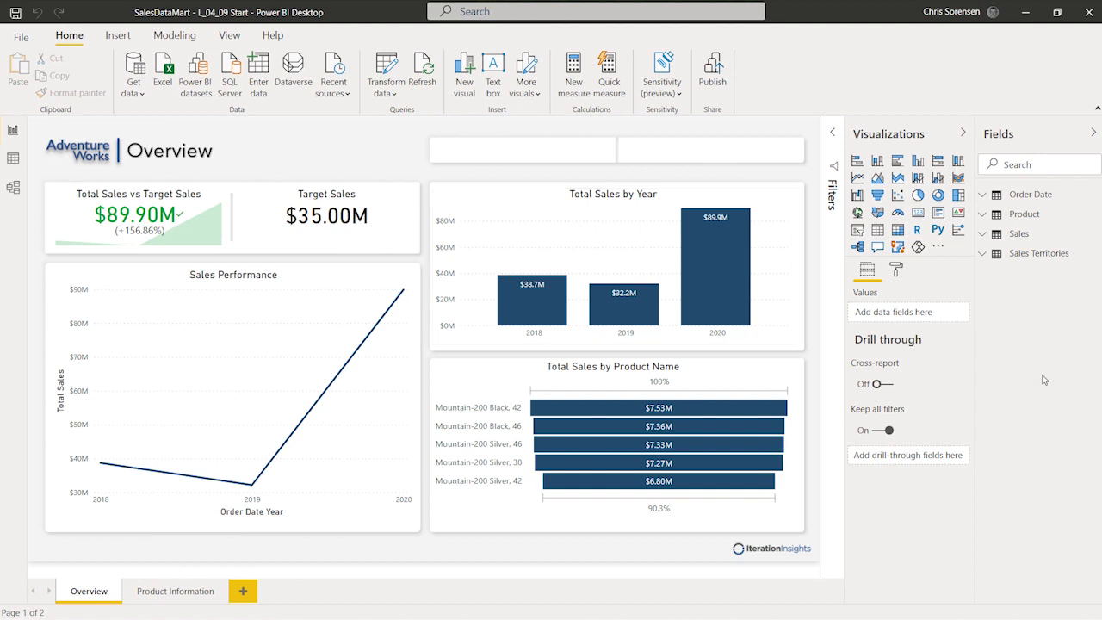
Step: Add a slicer for the Sales Territories Country field and place it over the first empty box beside the Overview heading
{"action": "left_click_drag", "start_coordinate": [976, 280], "coordinate": [936, 282]}
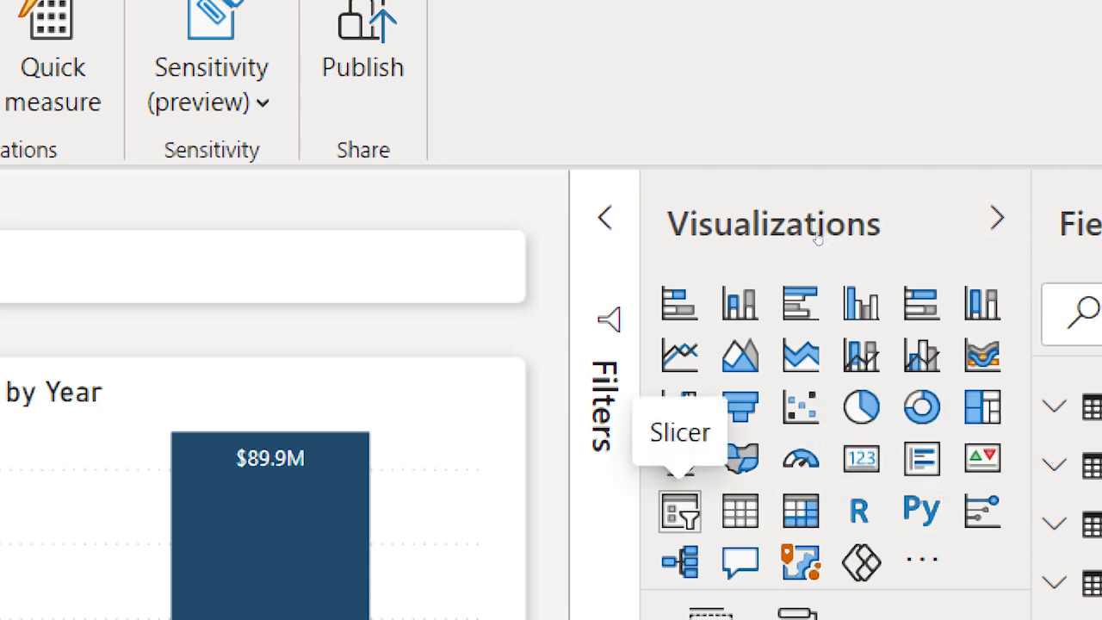
{"action": "left_click", "coordinate": [680, 512]}
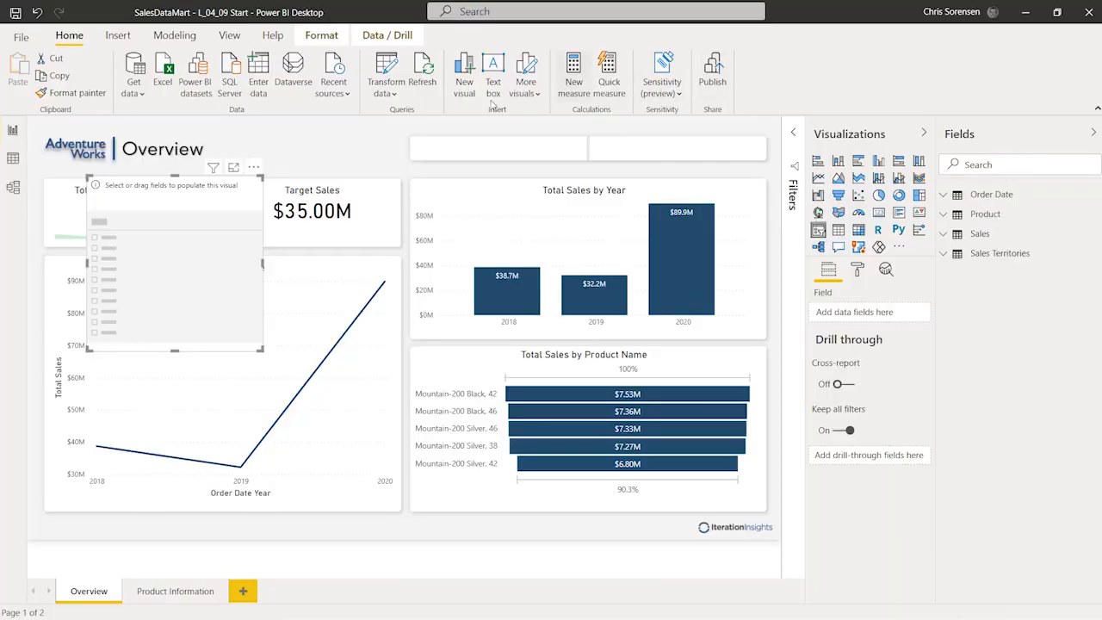
{"action": "left_click_drag", "start_coordinate": [131, 185], "coordinate": [459, 150]}
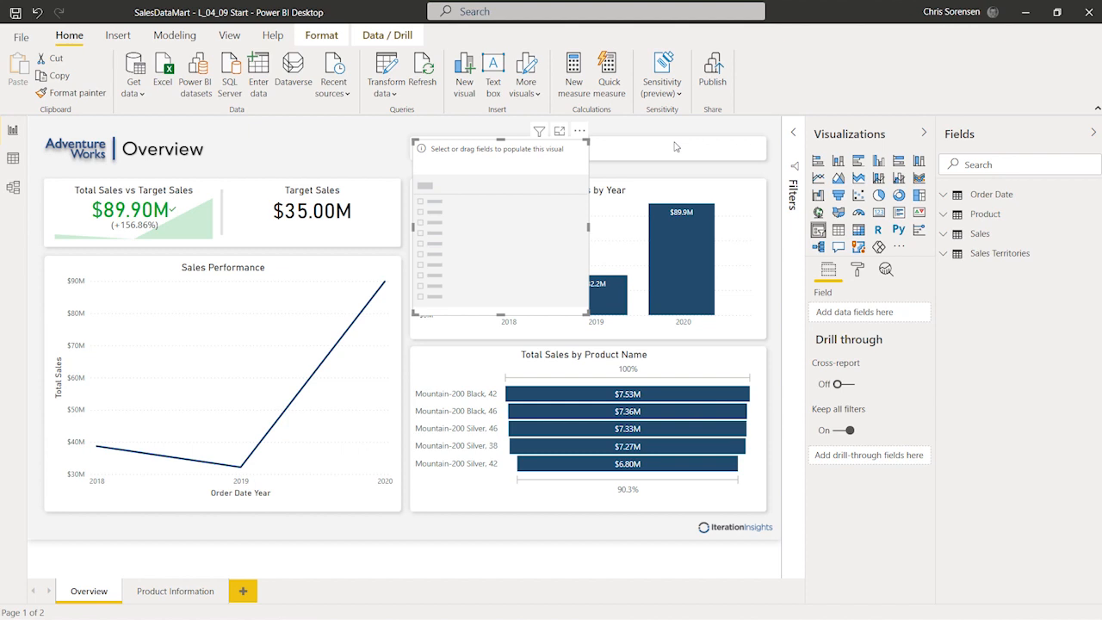
{"action": "left_click", "coordinate": [943, 256]}
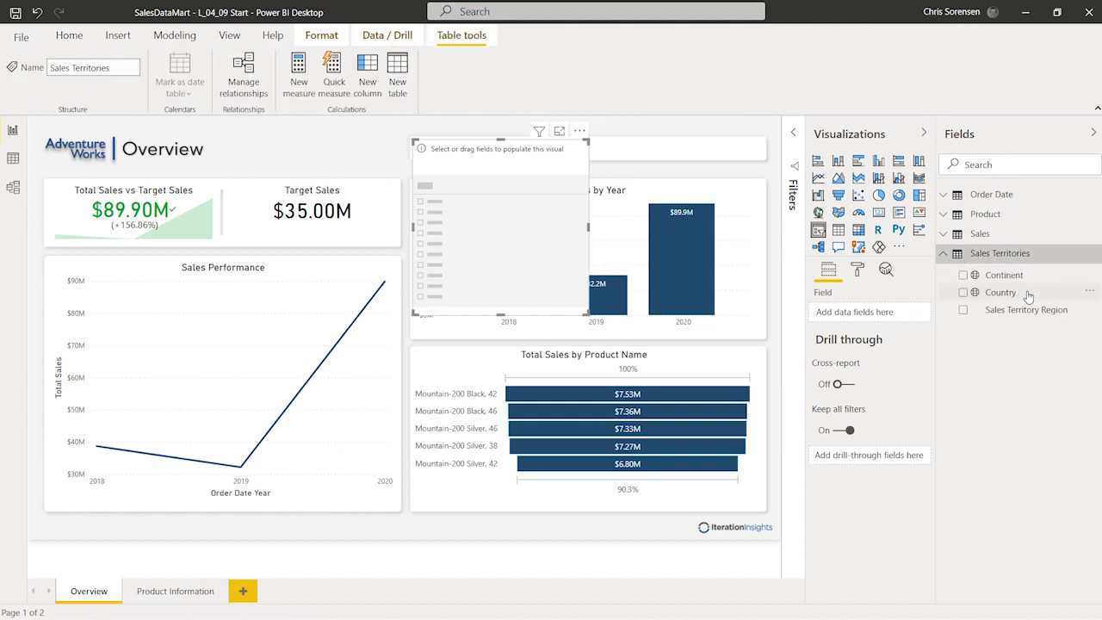
{"action": "left_click_drag", "start_coordinate": [1038, 295], "coordinate": [904, 314]}
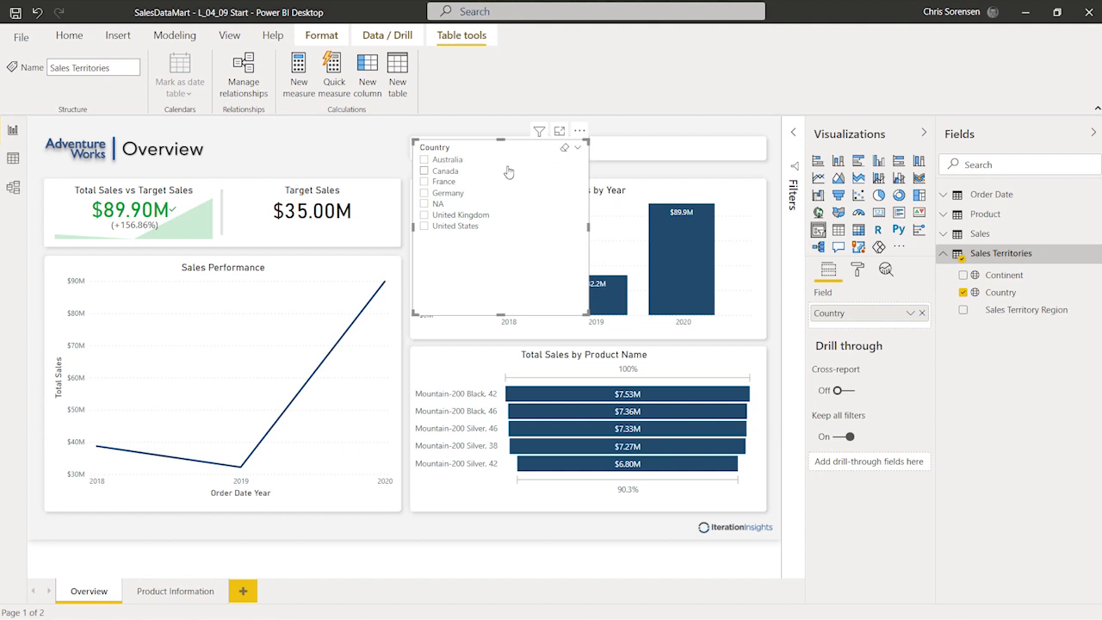
Step: Change the Country slicer to the Dropdown style and shorten its frame to sit closer around the selection box
{"action": "left_click", "coordinate": [577, 151]}
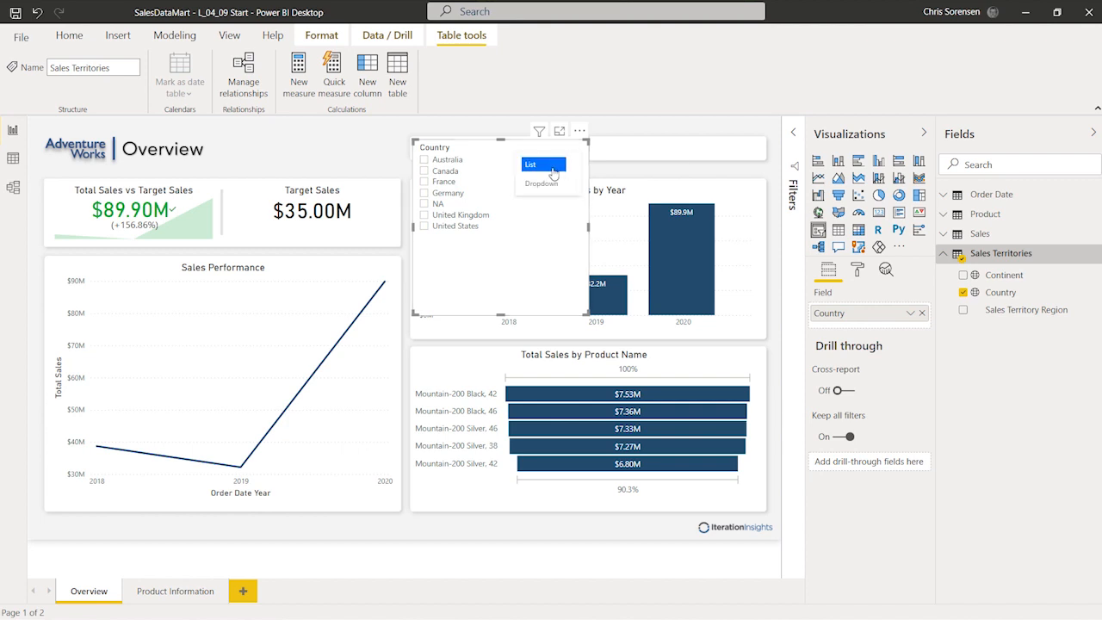
{"action": "left_click", "coordinate": [547, 183]}
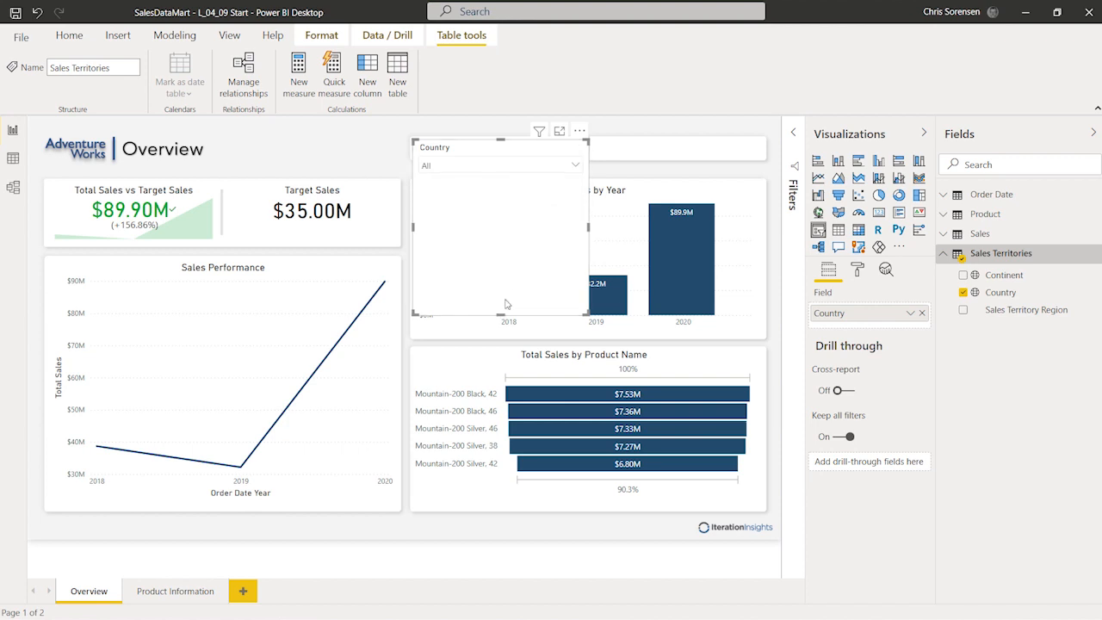
{"action": "left_click_drag", "start_coordinate": [502, 313], "coordinate": [531, 212]}
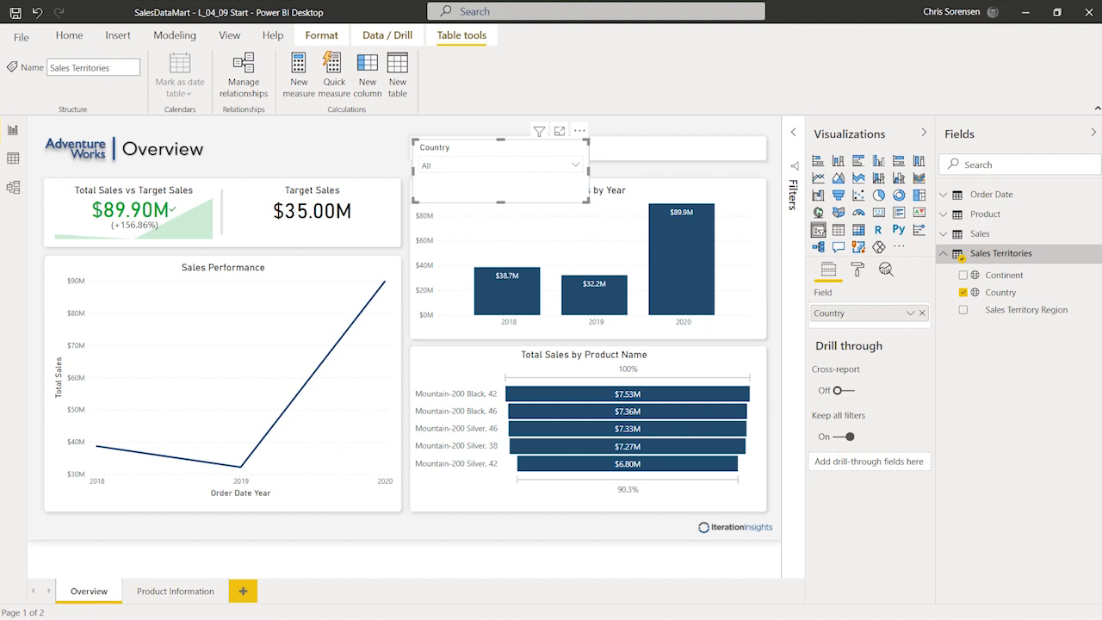
Step: Test the Country slicer by filtering to Australia, Canada and both together, and clear the selection
{"action": "left_click", "coordinate": [576, 166]}
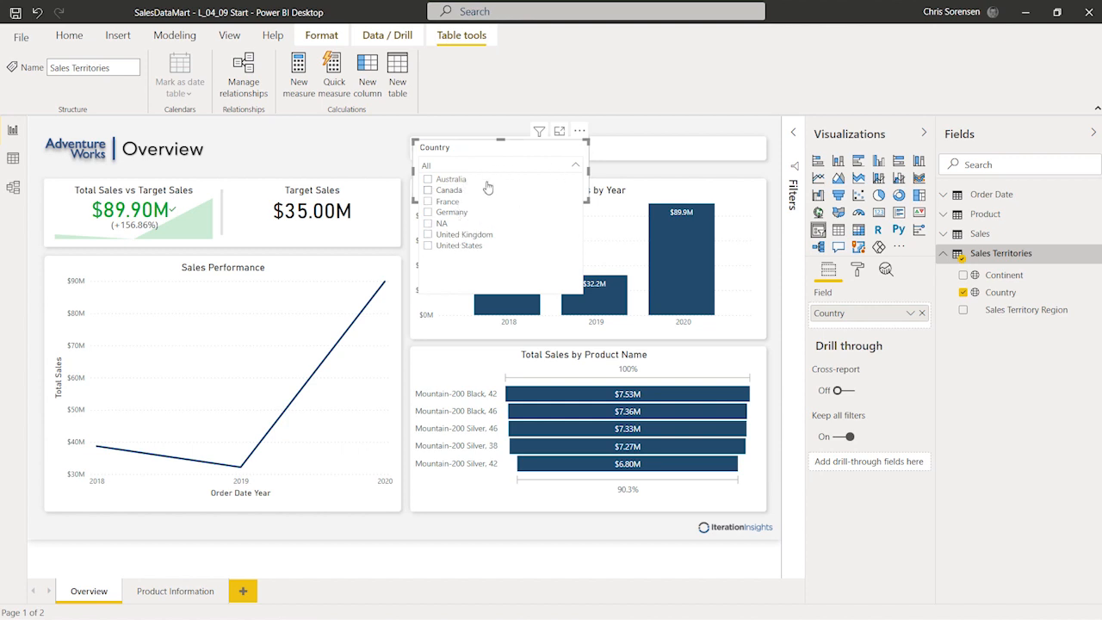
{"action": "left_click", "coordinate": [428, 179]}
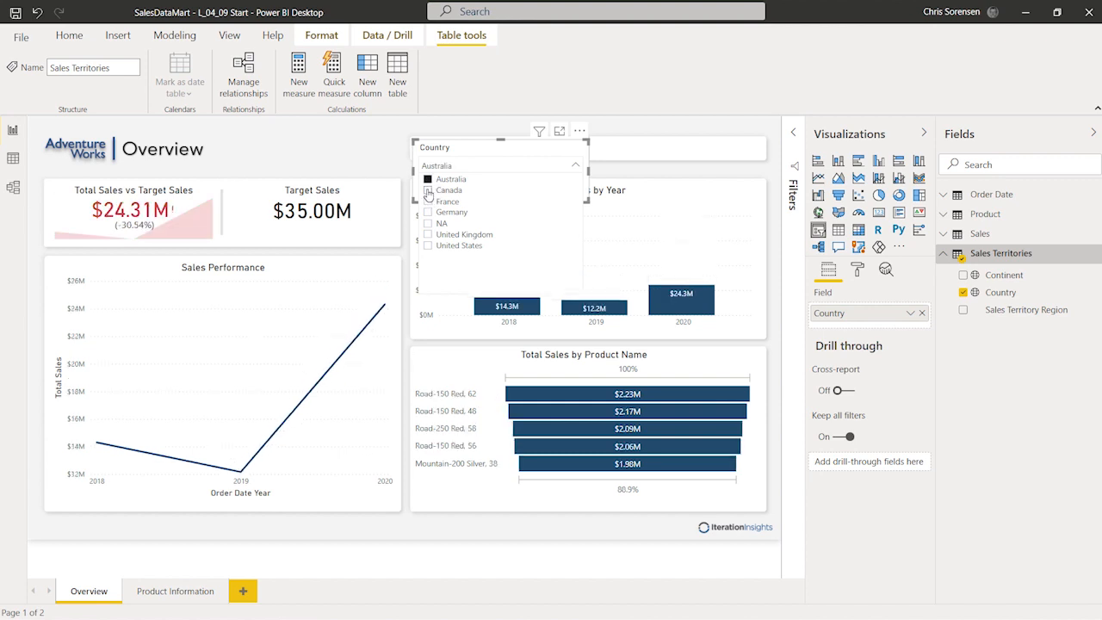
{"action": "left_click", "coordinate": [428, 191]}
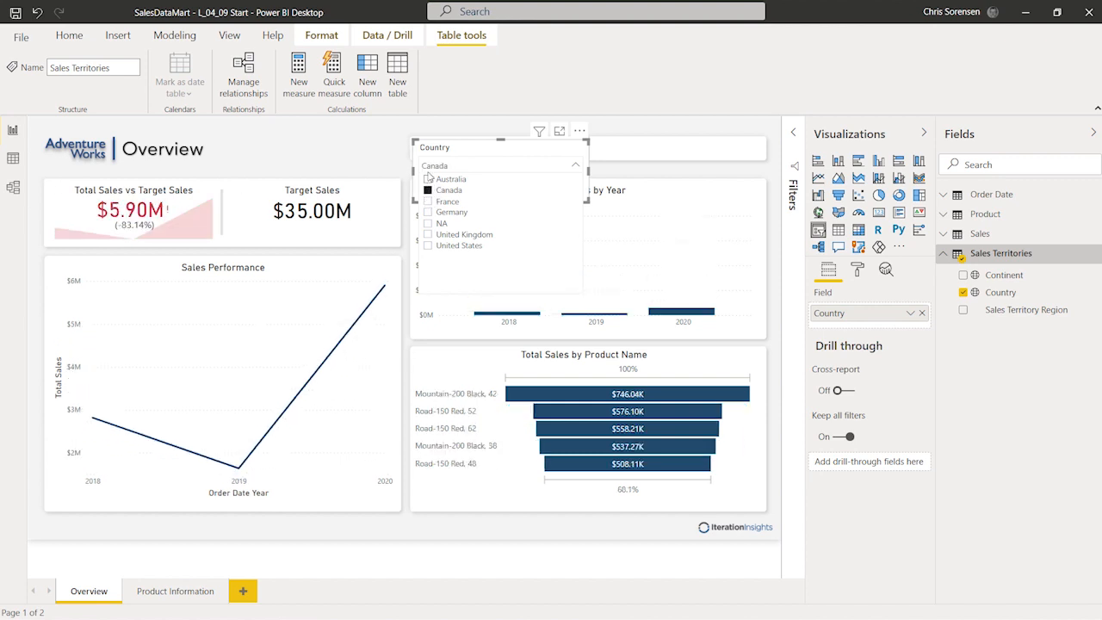
{"action": "left_click", "coordinate": [428, 179], "text": "ctrl"}
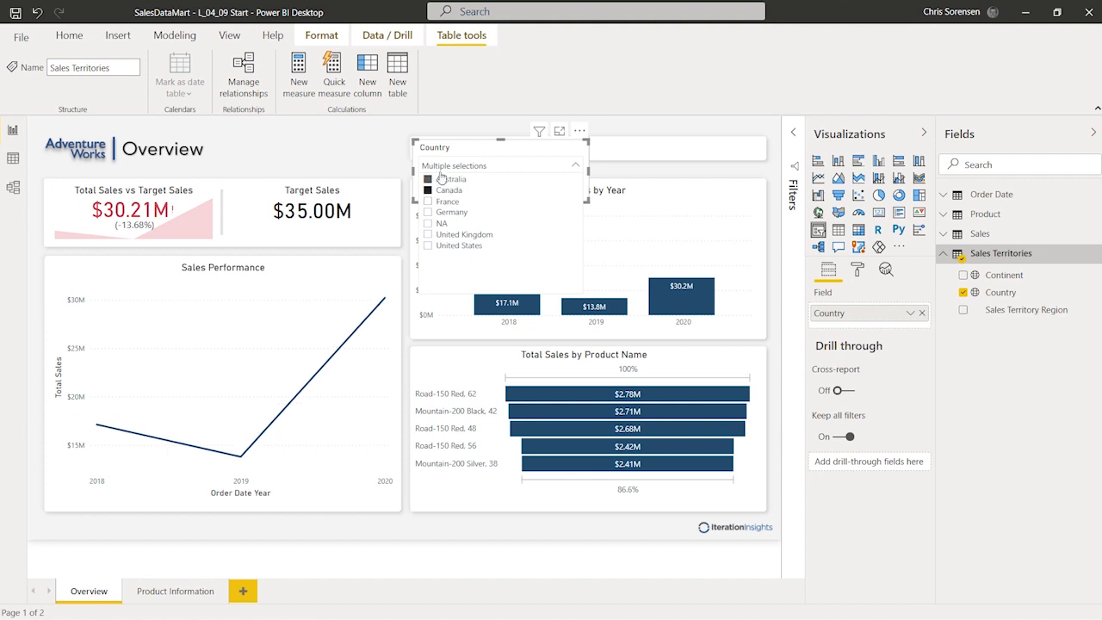
{"action": "left_click", "coordinate": [429, 191]}
{"action": "left_click", "coordinate": [430, 192]}
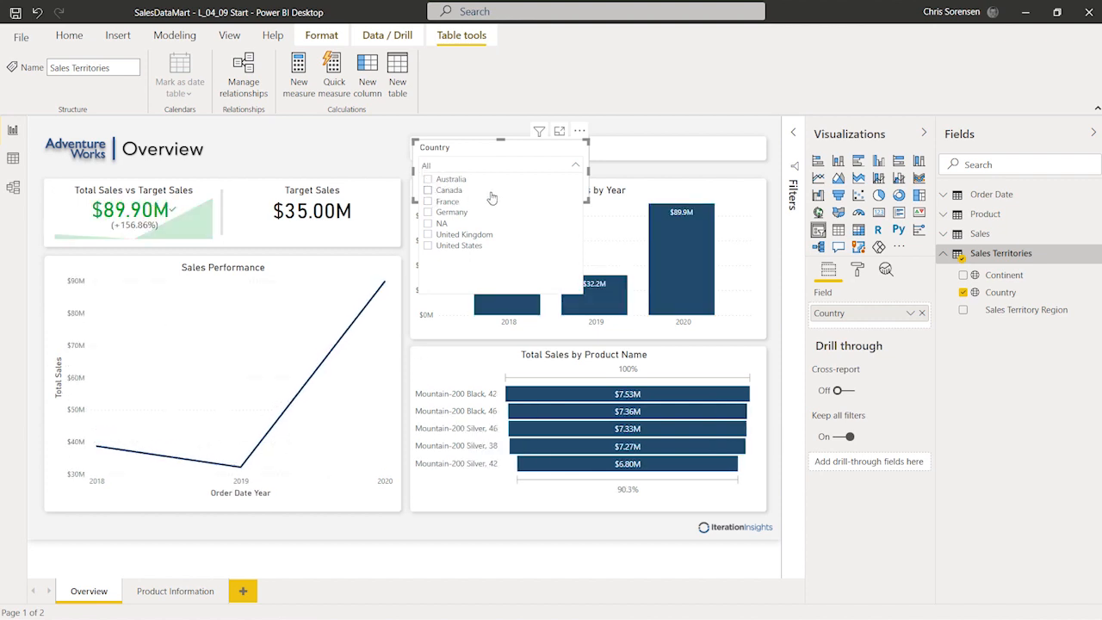
{"action": "left_click", "coordinate": [505, 152]}
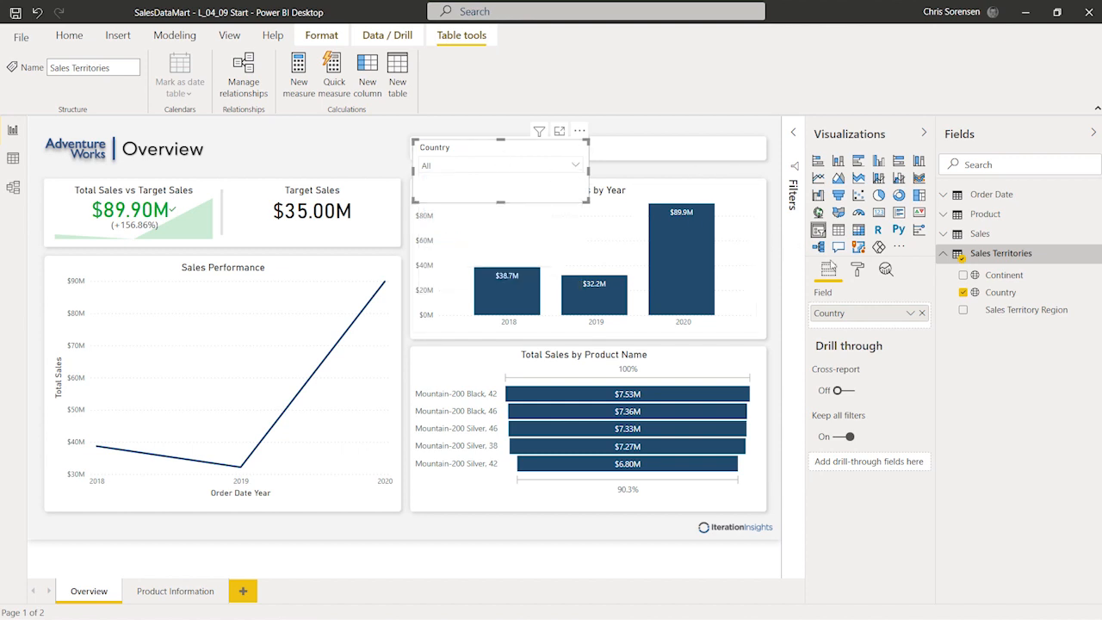
Step: Turn on the Show "Select all" option in the Country slicer's selection controls and check its dropdown list
{"action": "left_click", "coordinate": [857, 272]}
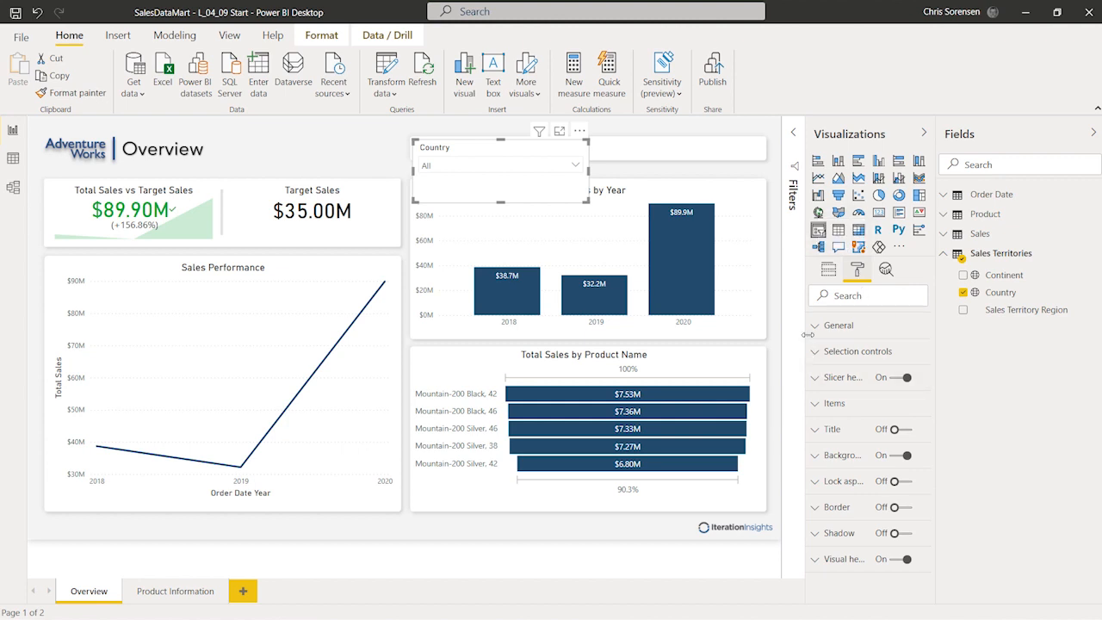
{"action": "left_click_drag", "start_coordinate": [808, 335], "coordinate": [773, 337]}
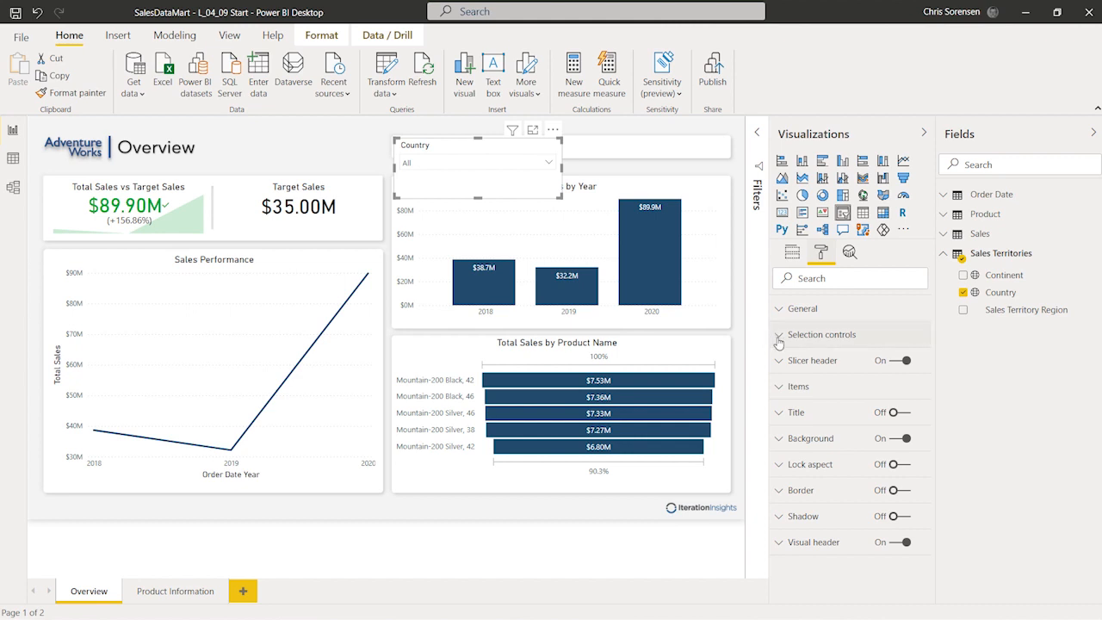
{"action": "left_click", "coordinate": [779, 336]}
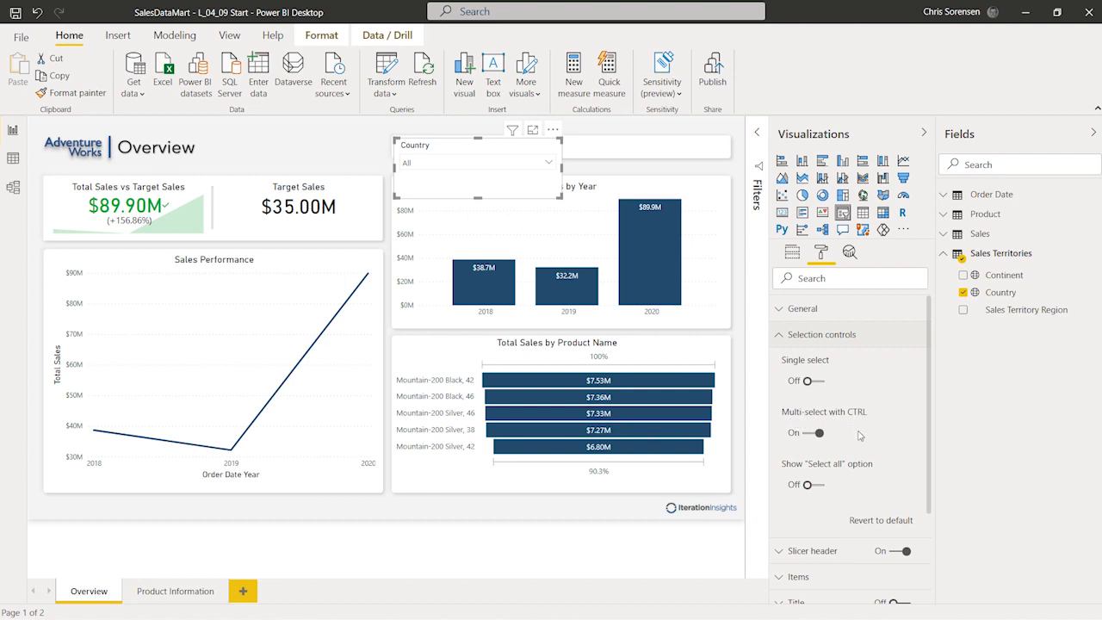
{"action": "left_click", "coordinate": [820, 486]}
{"action": "left_click", "coordinate": [548, 165]}
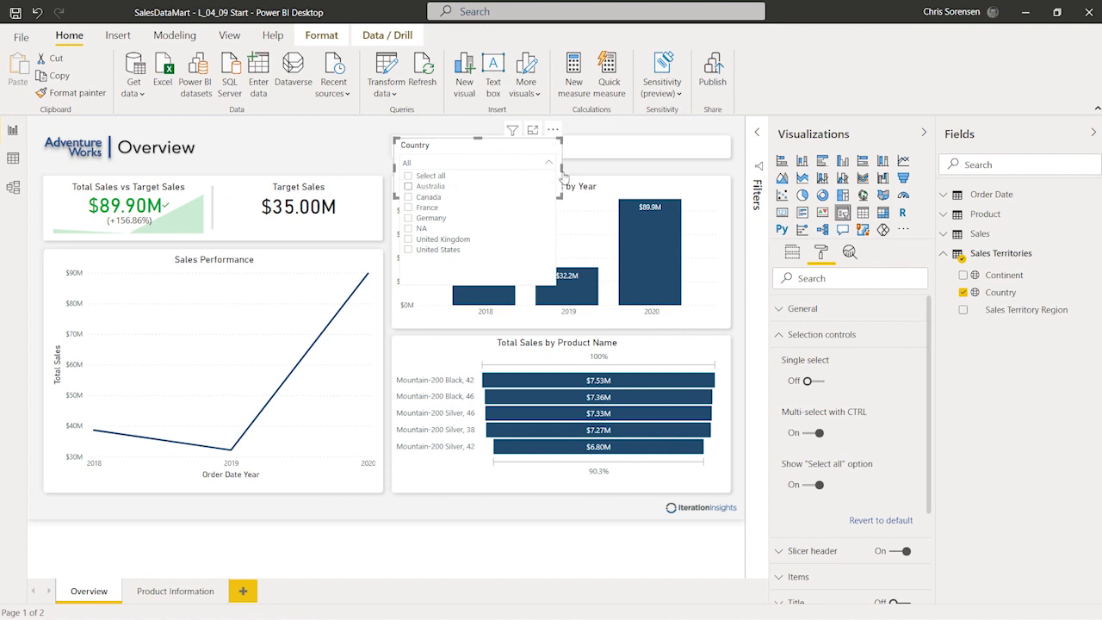
{"action": "left_click", "coordinate": [587, 171]}
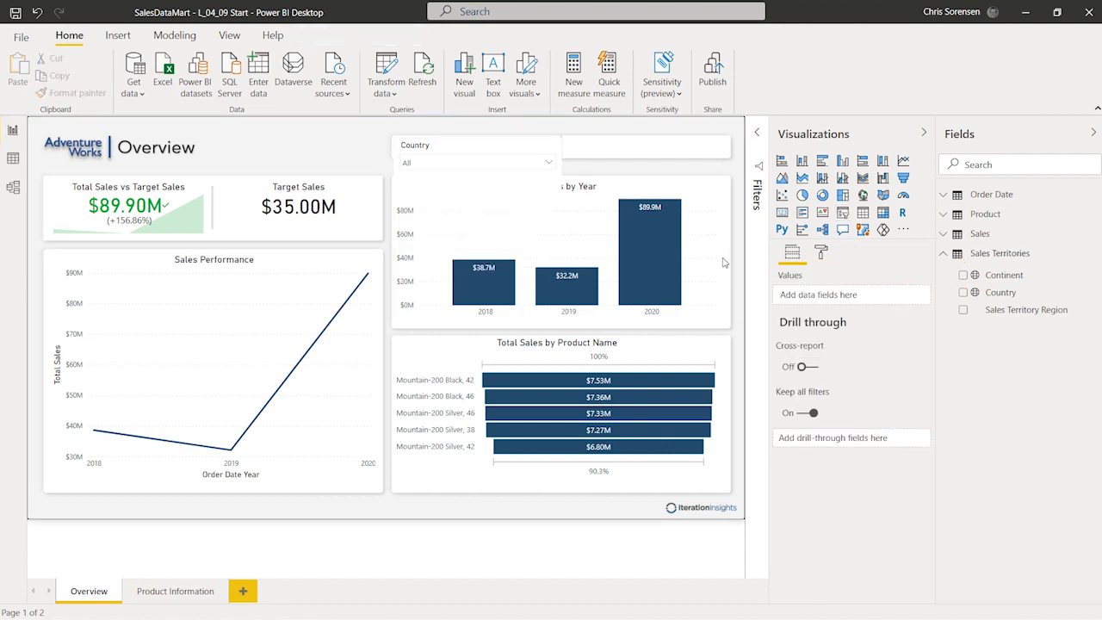
Step: Reselect the Country slicer and read the description of its Show "Select all" option
{"action": "left_click", "coordinate": [552, 152]}
{"action": "left_click", "coordinate": [552, 152]}
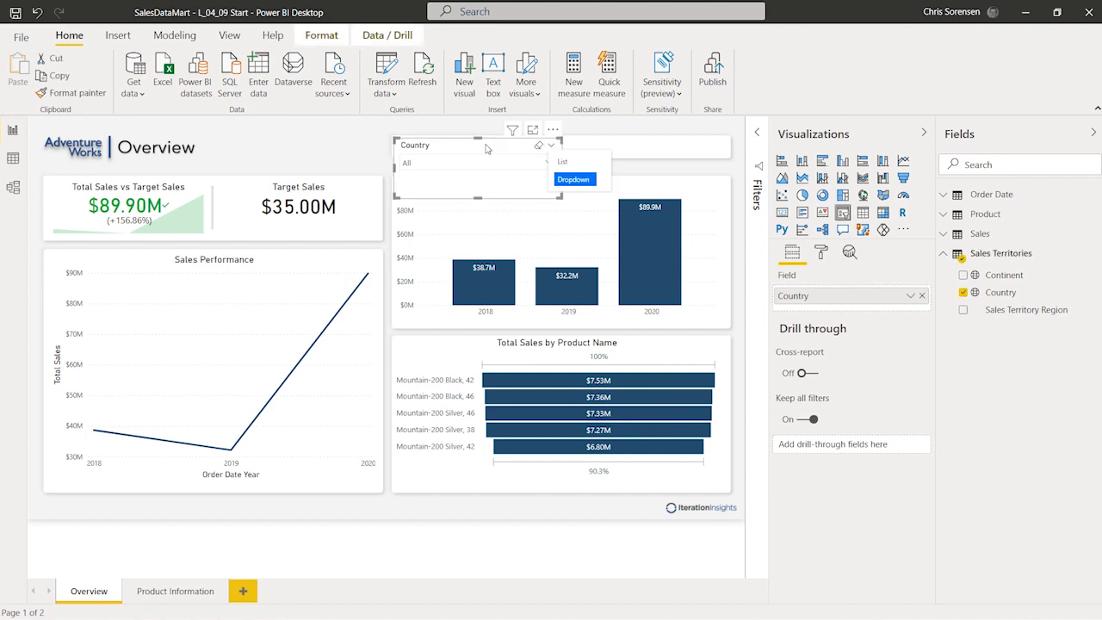
{"action": "left_click", "coordinate": [821, 252]}
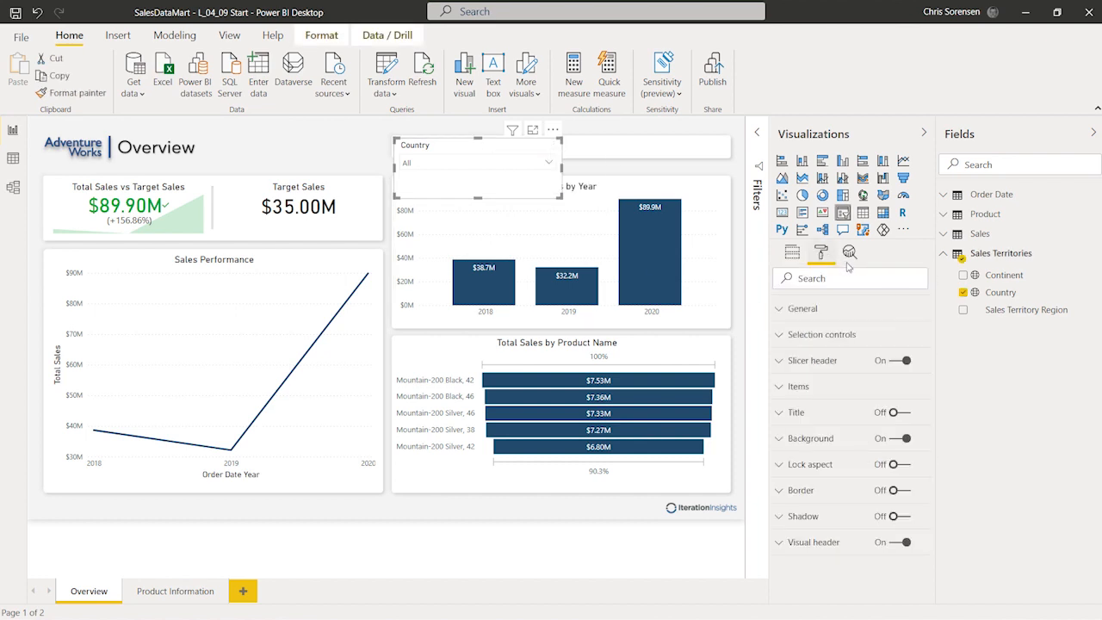
{"action": "left_click", "coordinate": [775, 336]}
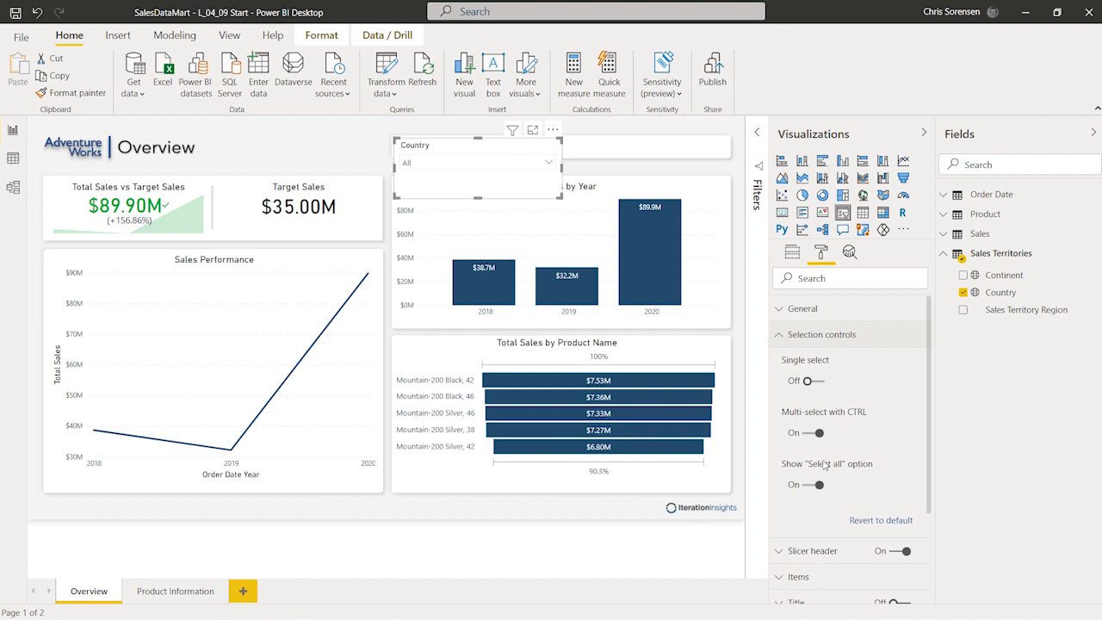
{"action": "mouse_move", "coordinate": [851, 466]}
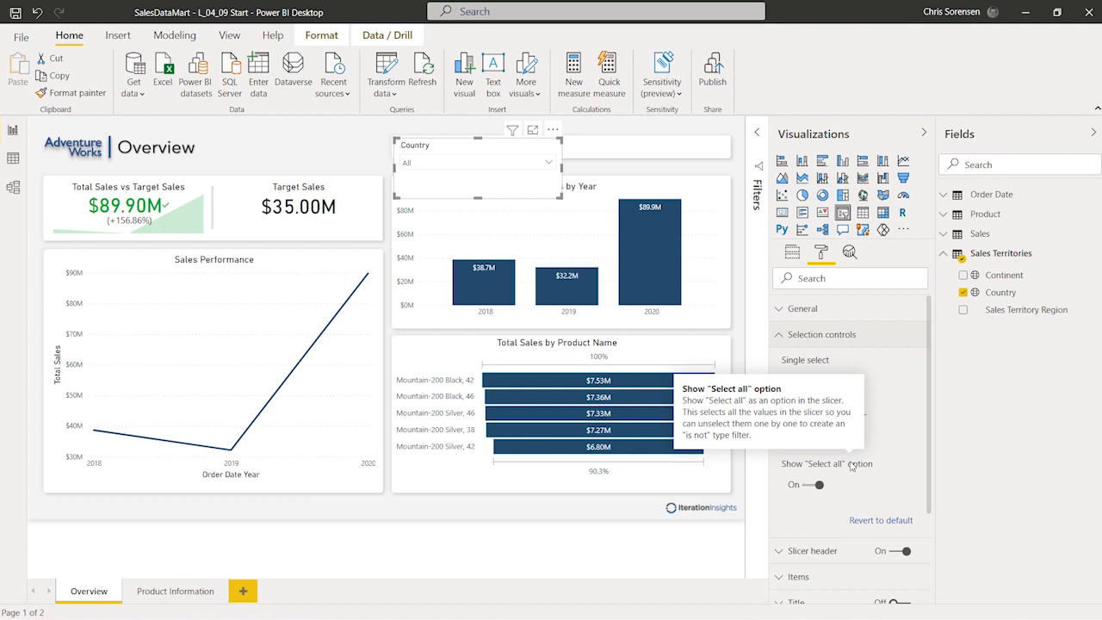
Step: Turn off the slicer header and the background of the Country slicer
{"action": "left_click", "coordinate": [783, 339]}
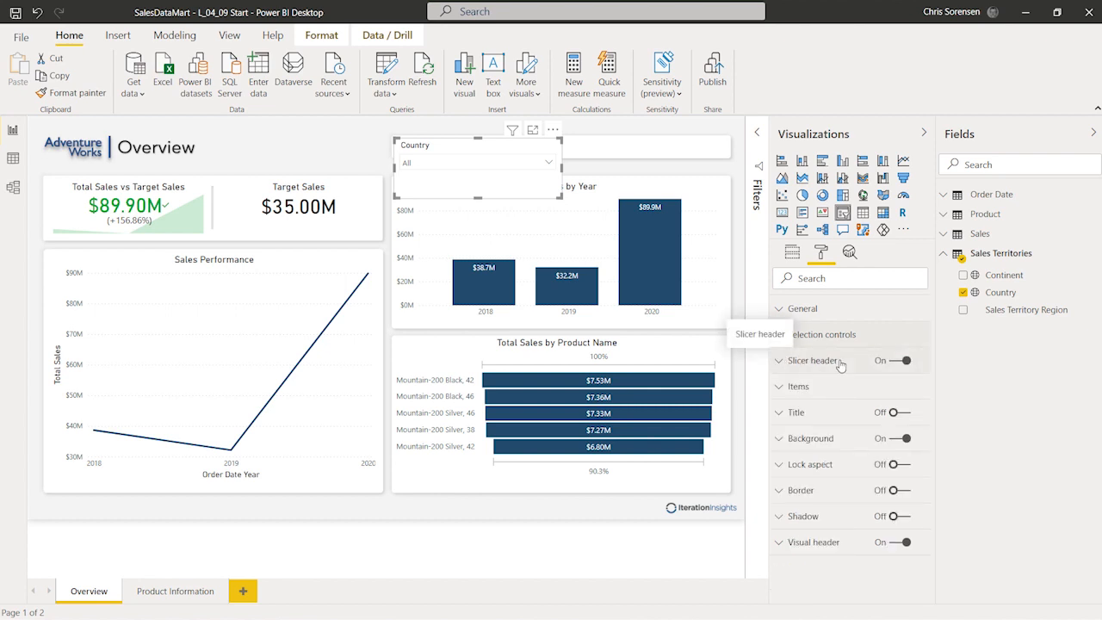
{"action": "left_click", "coordinate": [899, 362]}
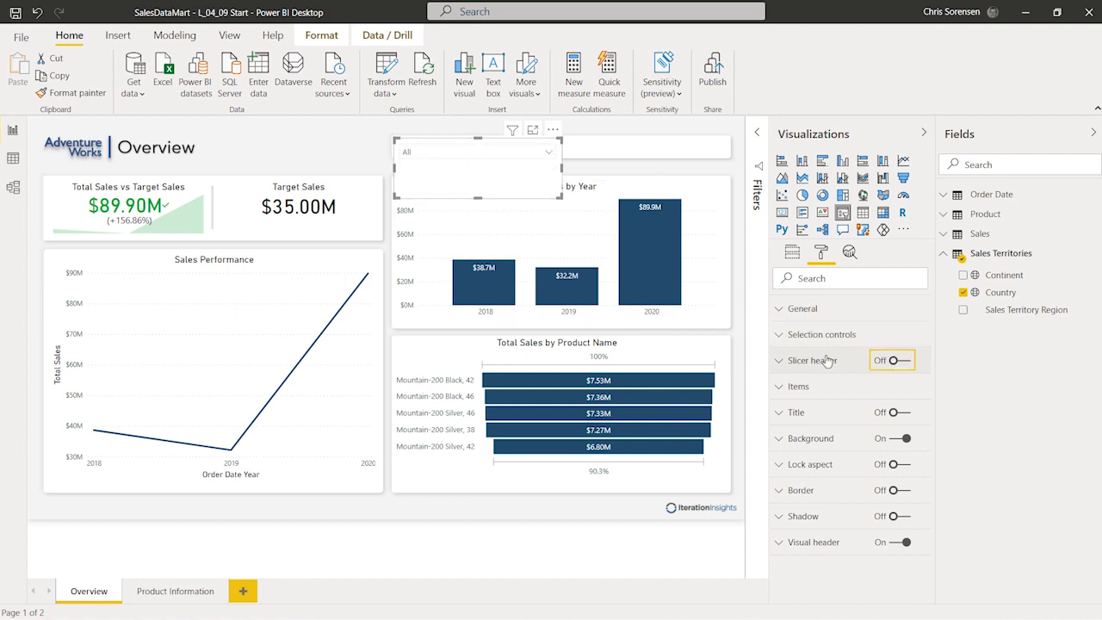
{"action": "left_click", "coordinate": [896, 440]}
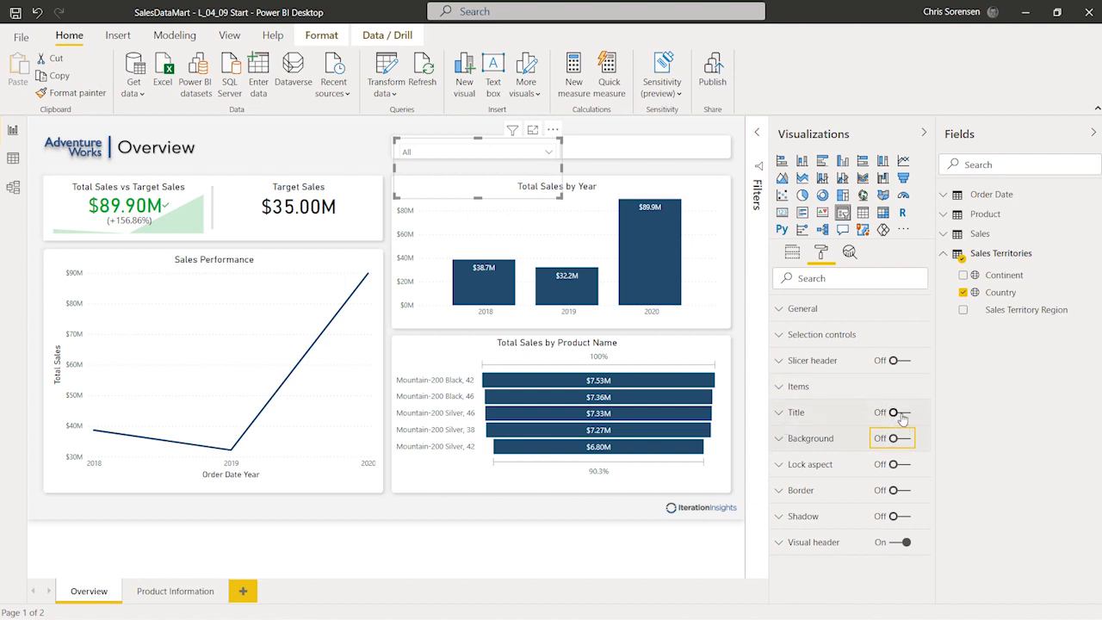
Step: Turn on the slicer's title and set the title text to Country
{"action": "left_click", "coordinate": [896, 417]}
{"action": "left_click", "coordinate": [781, 414]}
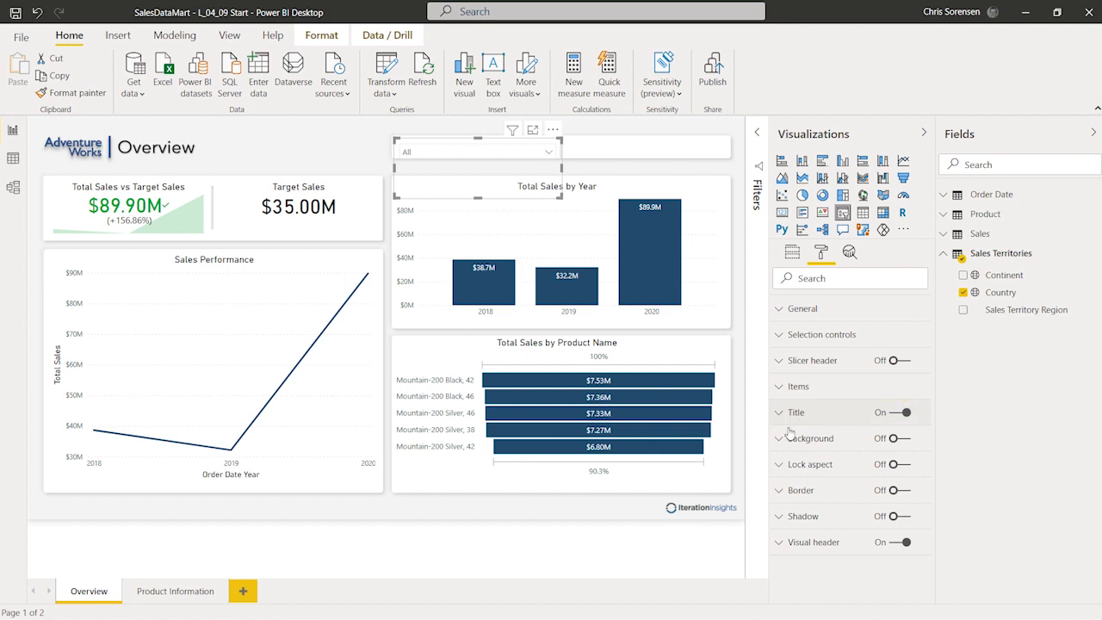
{"action": "left_click", "coordinate": [813, 454]}
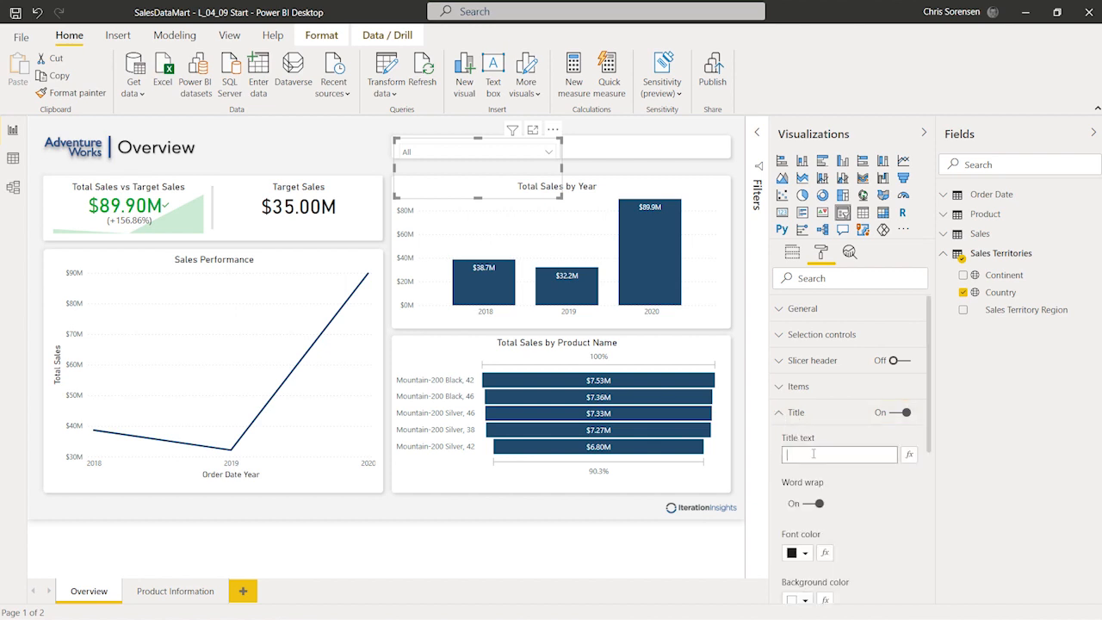
{"action": "type", "text": "Cuntry"}
{"action": "key", "text": "BackSpace"}
{"action": "key", "text": "BackSpace"}
{"action": "type", "text": "ountry"}
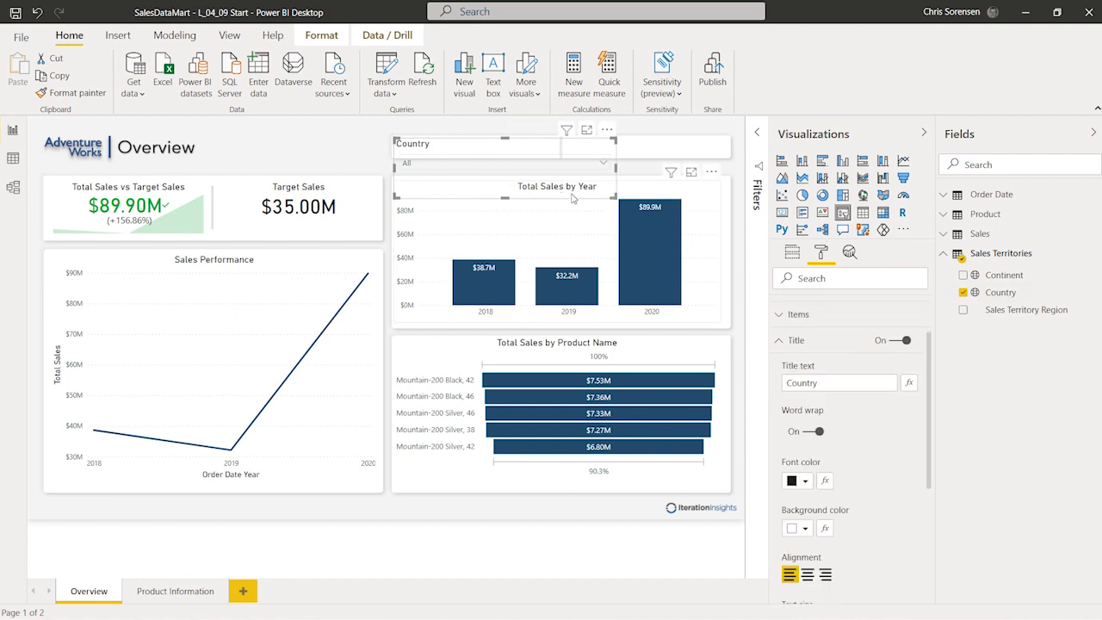
Step: Resize and move the Country slicer so its dropdown fits inside the first white box with the title above, and check its list
{"action": "left_click_drag", "start_coordinate": [614, 197], "coordinate": [558, 179]}
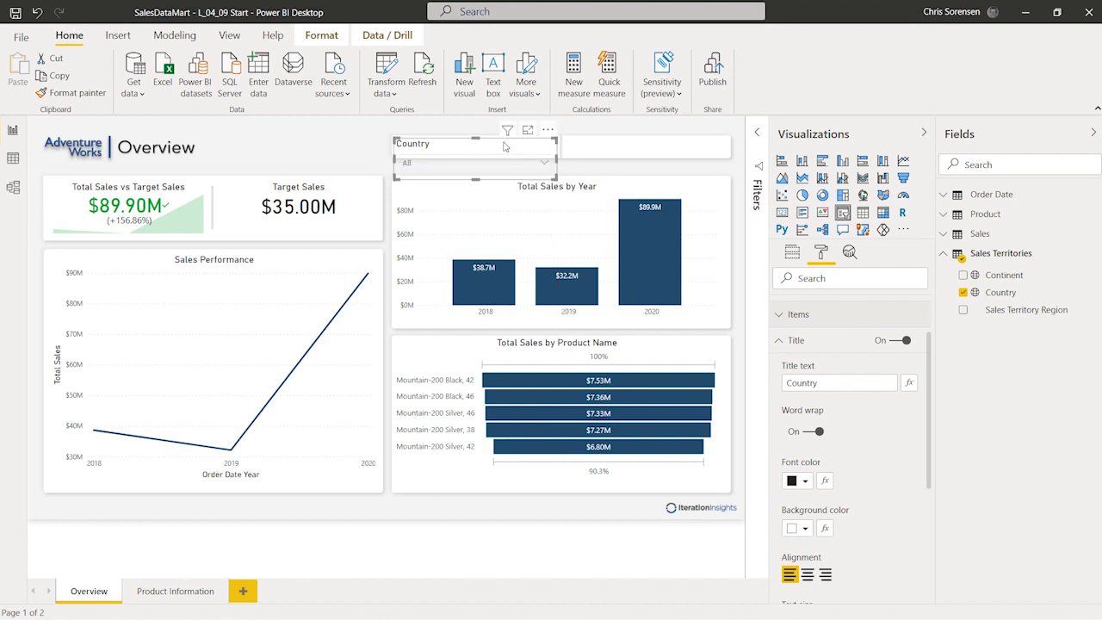
{"action": "left_click_drag", "start_coordinate": [507, 146], "coordinate": [480, 122]}
{"action": "left_click", "coordinate": [599, 162]}
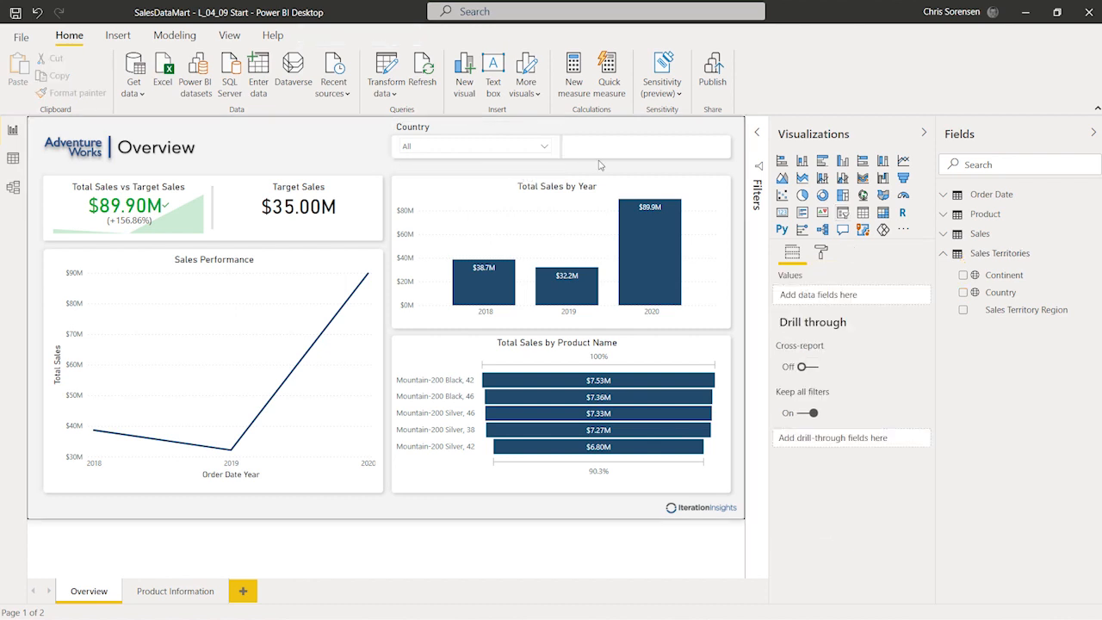
{"action": "left_click", "coordinate": [544, 148]}
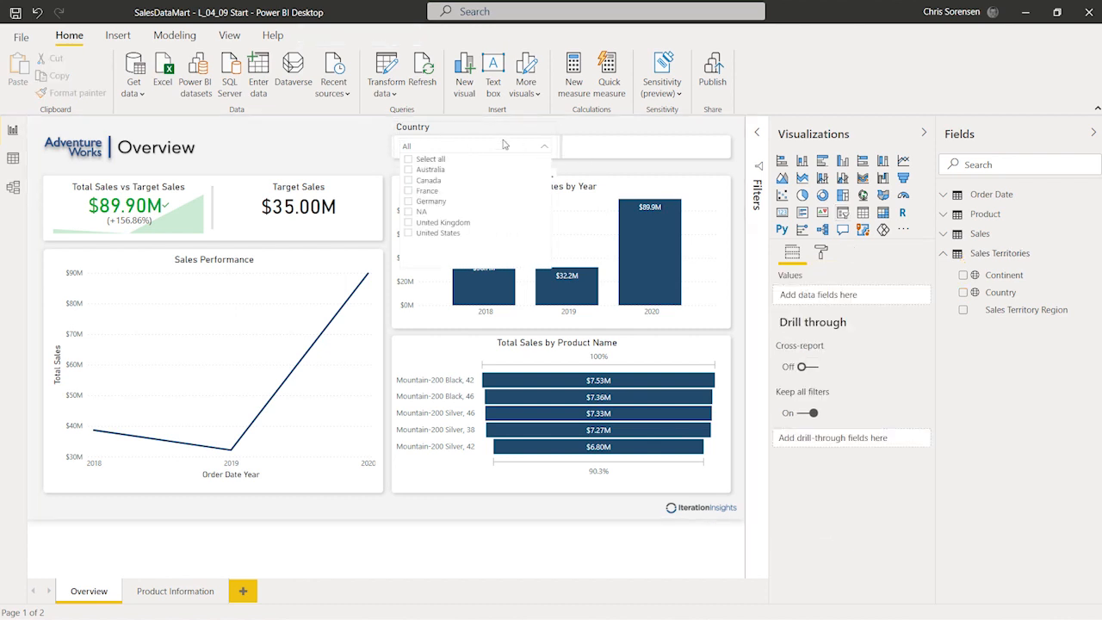
{"action": "left_click", "coordinate": [321, 140]}
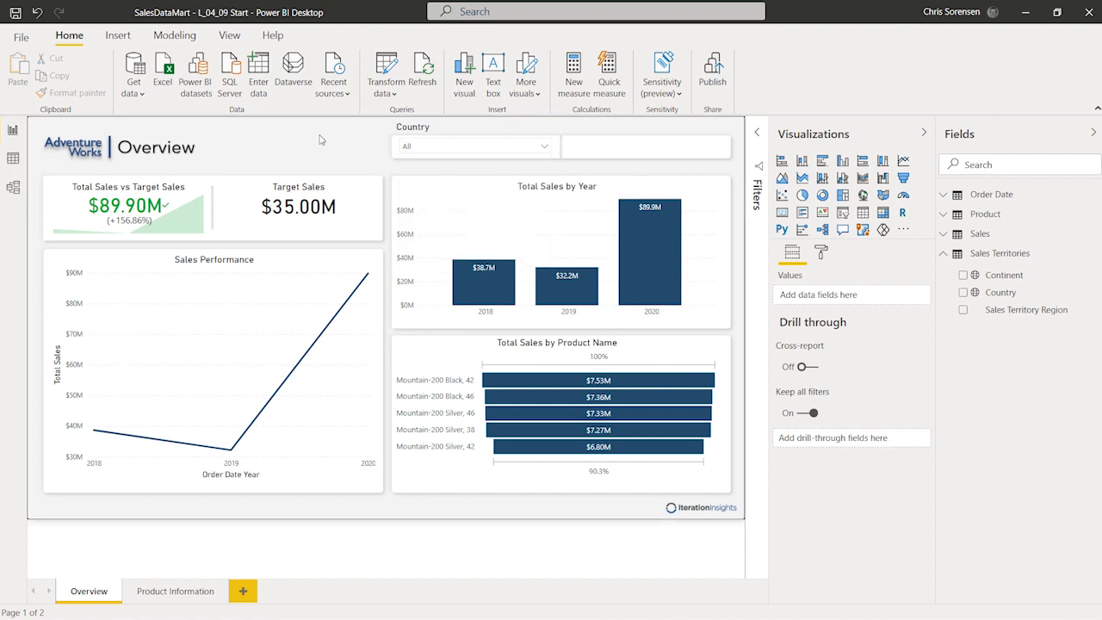
Step: Duplicate the Country slicer and place the copy over the empty white box beside the original
{"action": "left_click", "coordinate": [517, 137]}
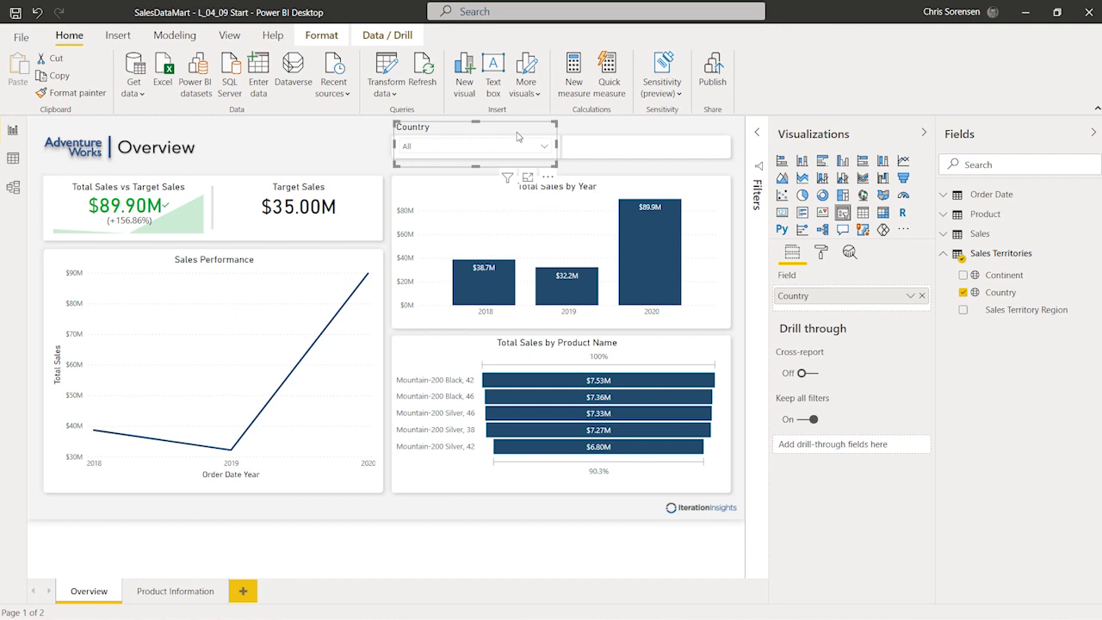
{"action": "key", "text": "ctrl+c"}
{"action": "right_click", "coordinate": [518, 136]}
{"action": "mouse_move", "coordinate": [560, 174]}
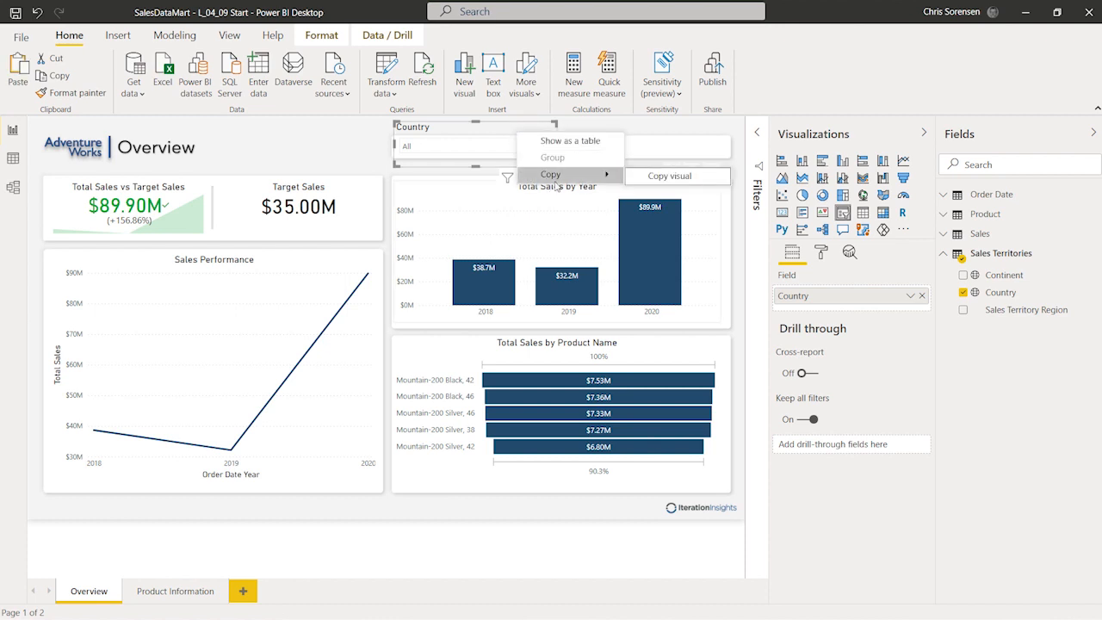
{"action": "left_click", "coordinate": [656, 179]}
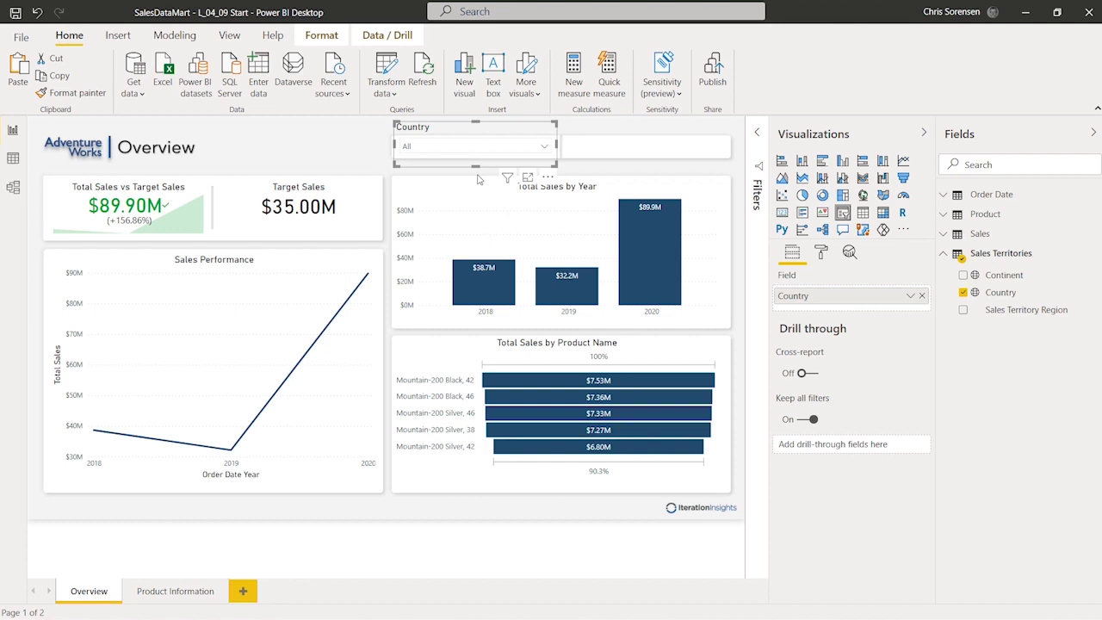
{"action": "left_click", "coordinate": [324, 136]}
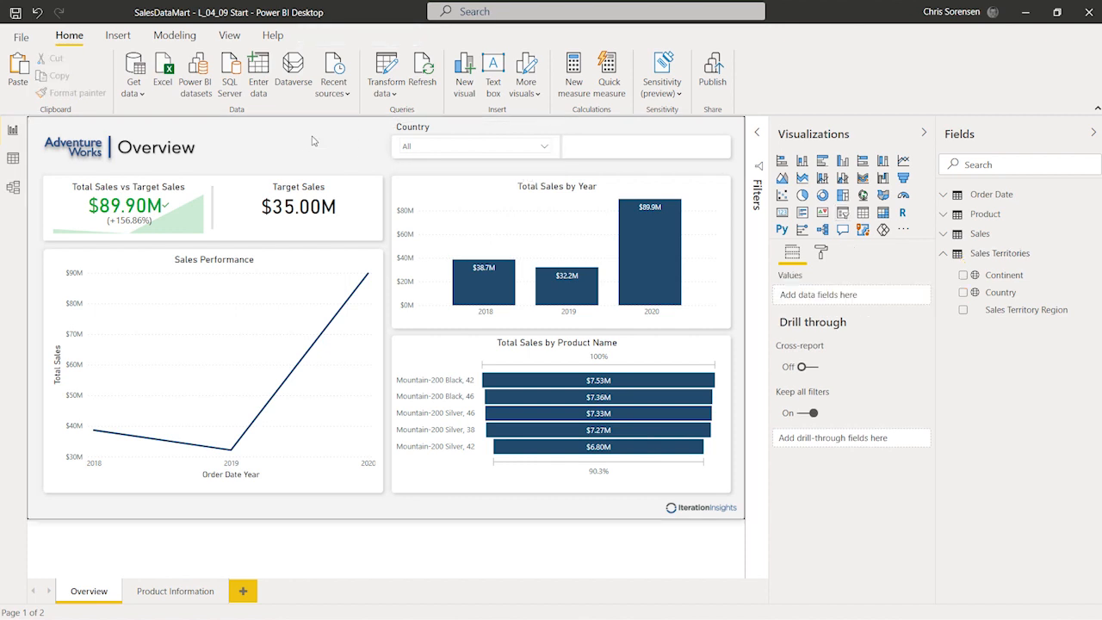
{"action": "key", "text": "ctrl+v"}
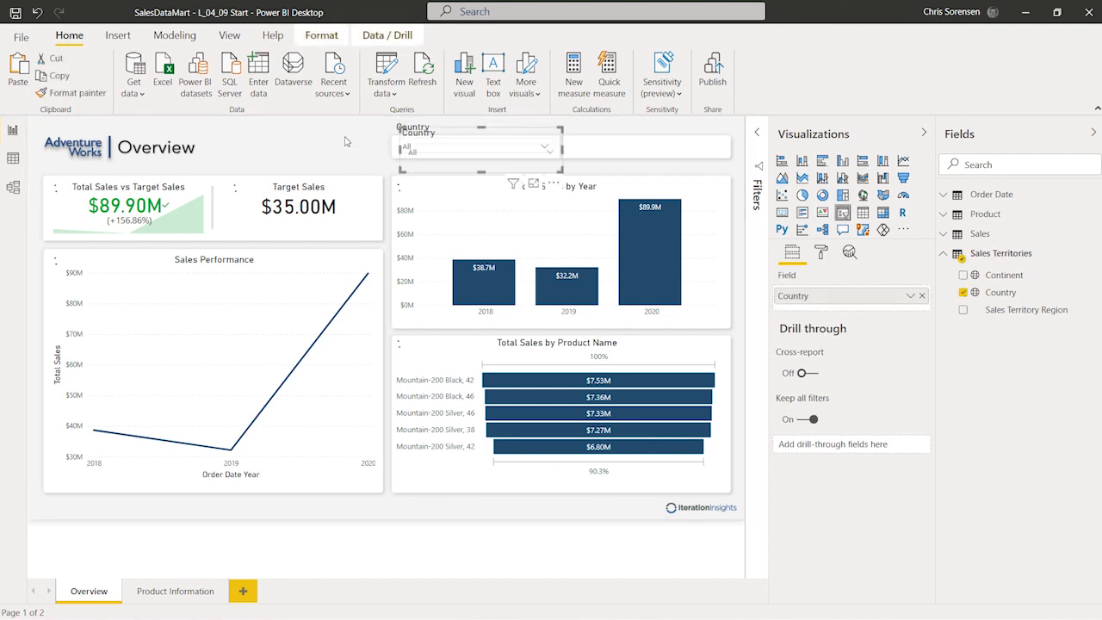
{"action": "left_click_drag", "start_coordinate": [459, 136], "coordinate": [621, 131]}
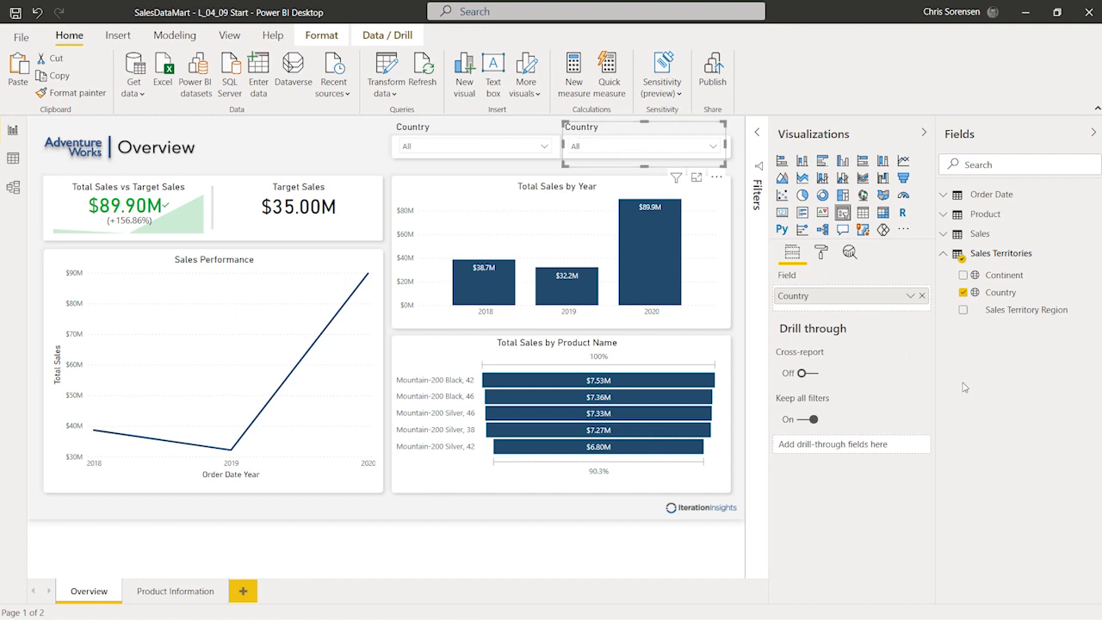
Step: Replace the copied slicer's Country field with Order Date Year from the Order Date Hierarchy, and check its list
{"action": "left_click", "coordinate": [945, 255]}
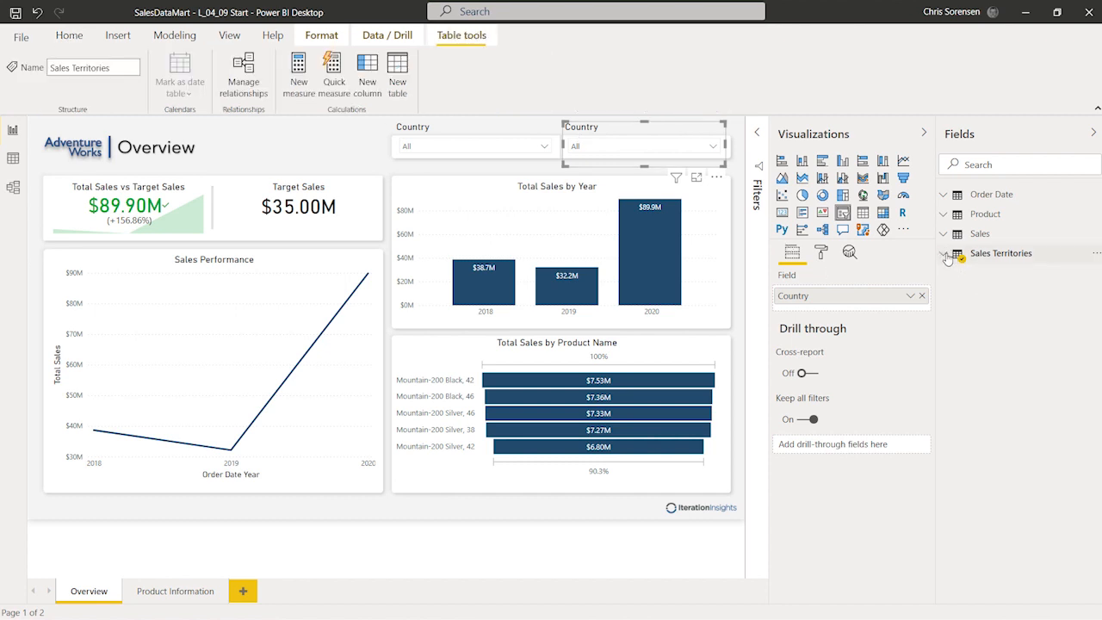
{"action": "left_click", "coordinate": [945, 196]}
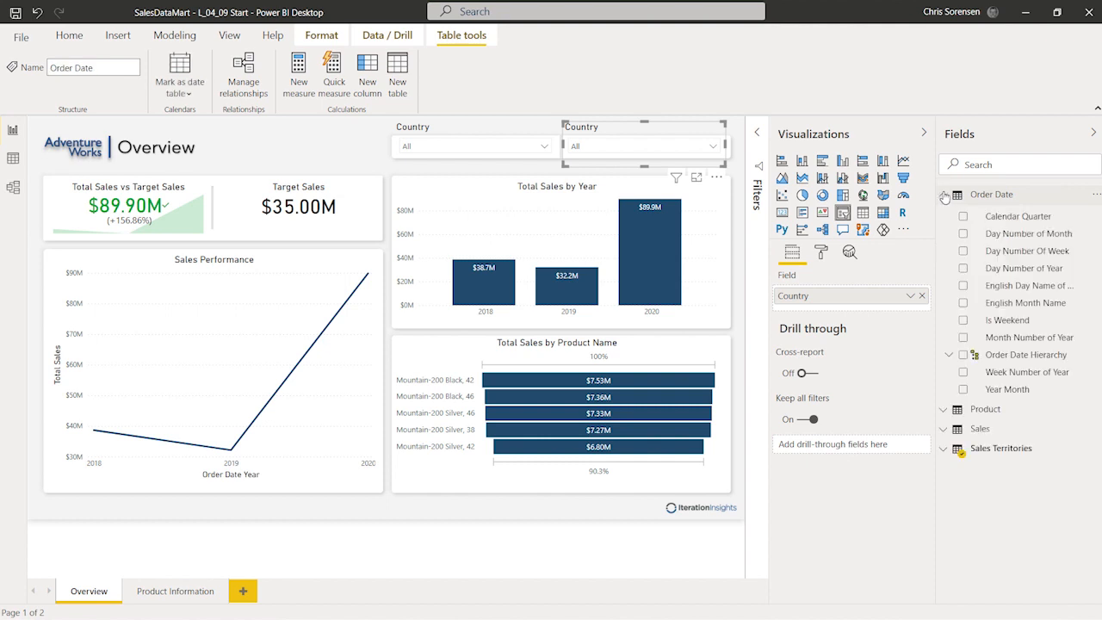
{"action": "left_click", "coordinate": [947, 356]}
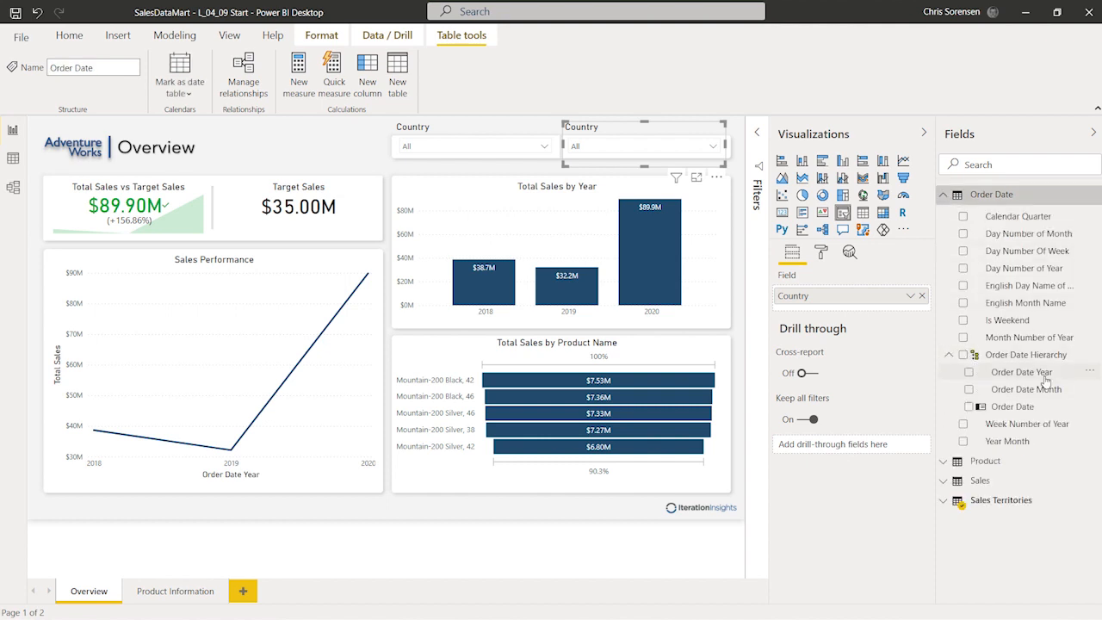
{"action": "left_click_drag", "start_coordinate": [1042, 376], "coordinate": [870, 298]}
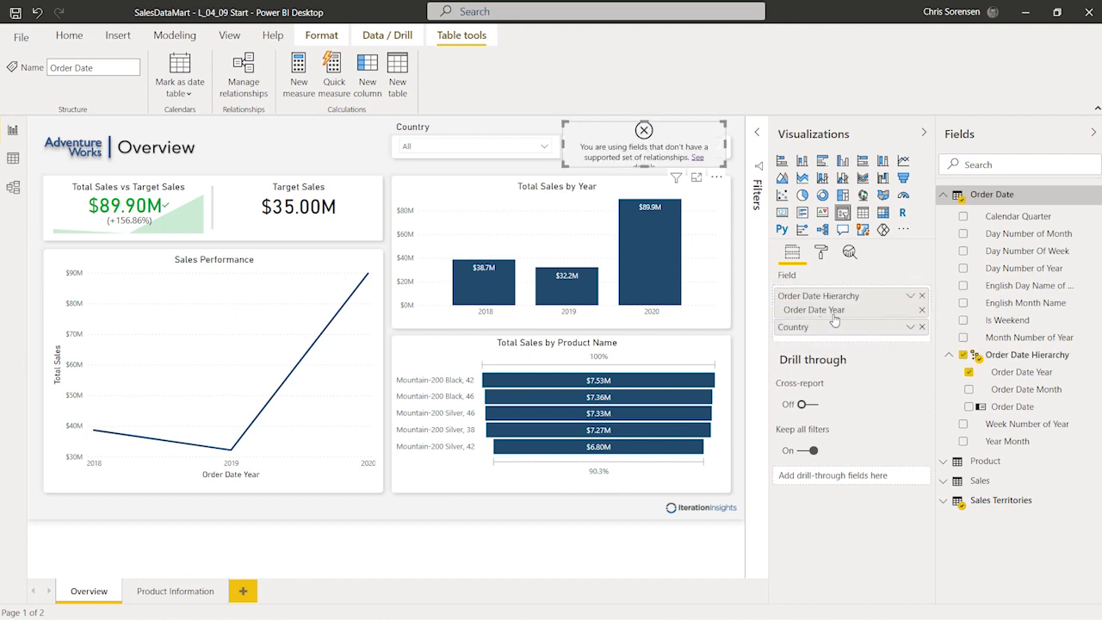
{"action": "left_click", "coordinate": [922, 327]}
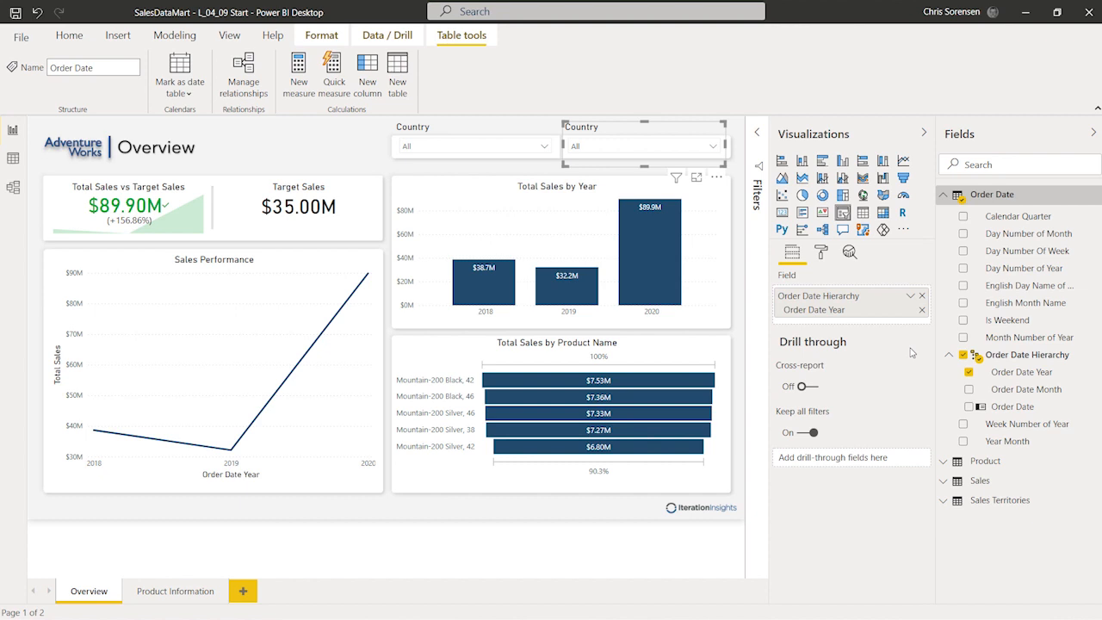
{"action": "left_click", "coordinate": [712, 147]}
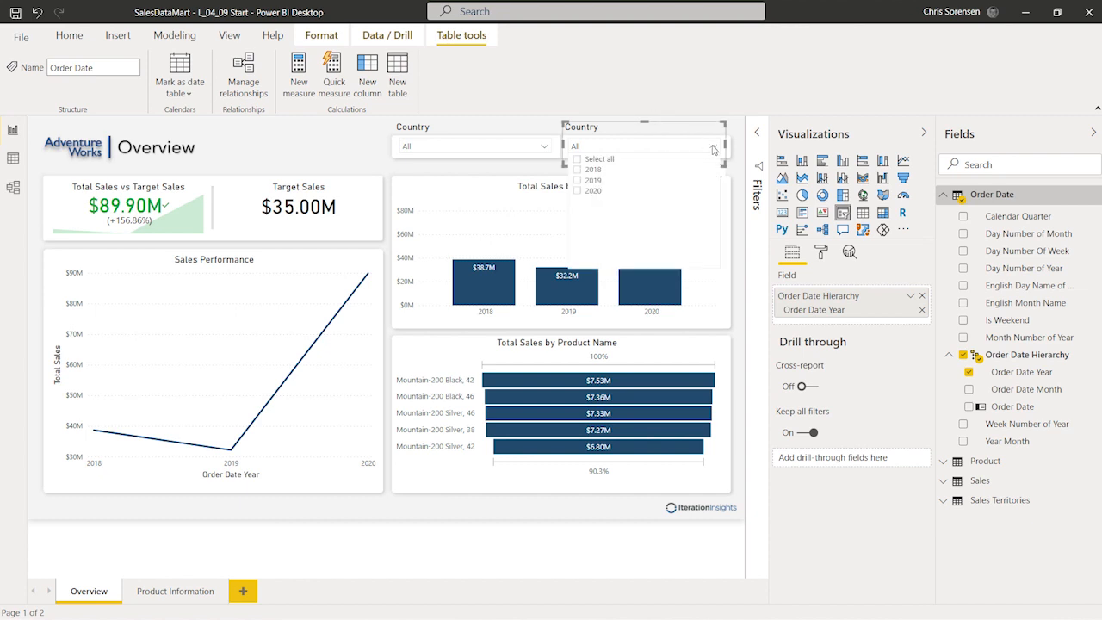
{"action": "left_click", "coordinate": [712, 148]}
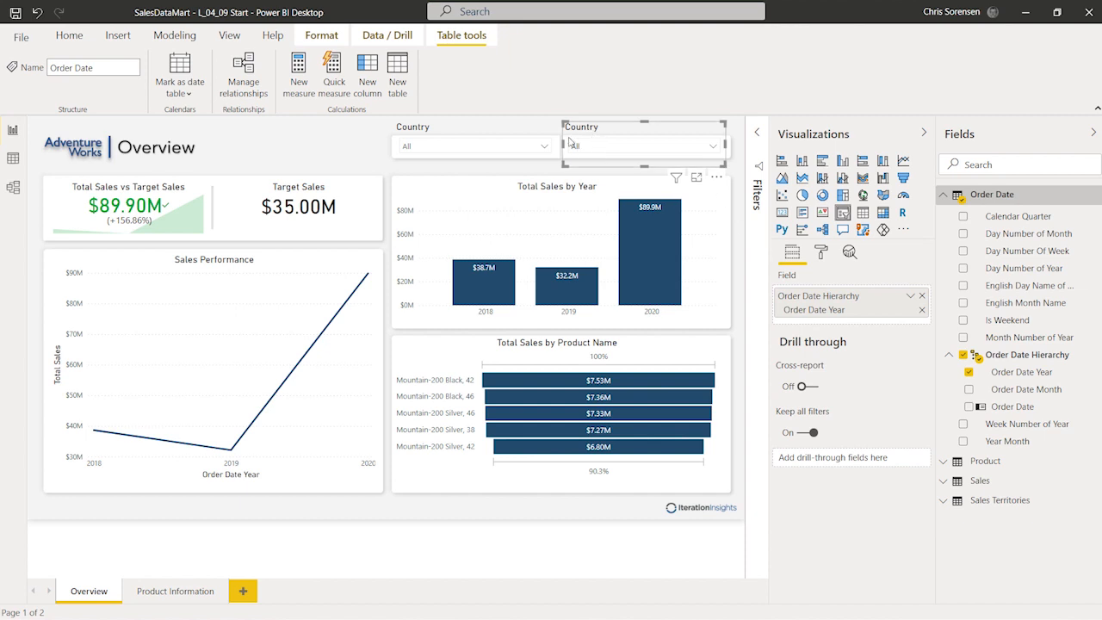
Step: Set the title text of the copied slicer to Year and deselect it
{"action": "left_click", "coordinate": [824, 256]}
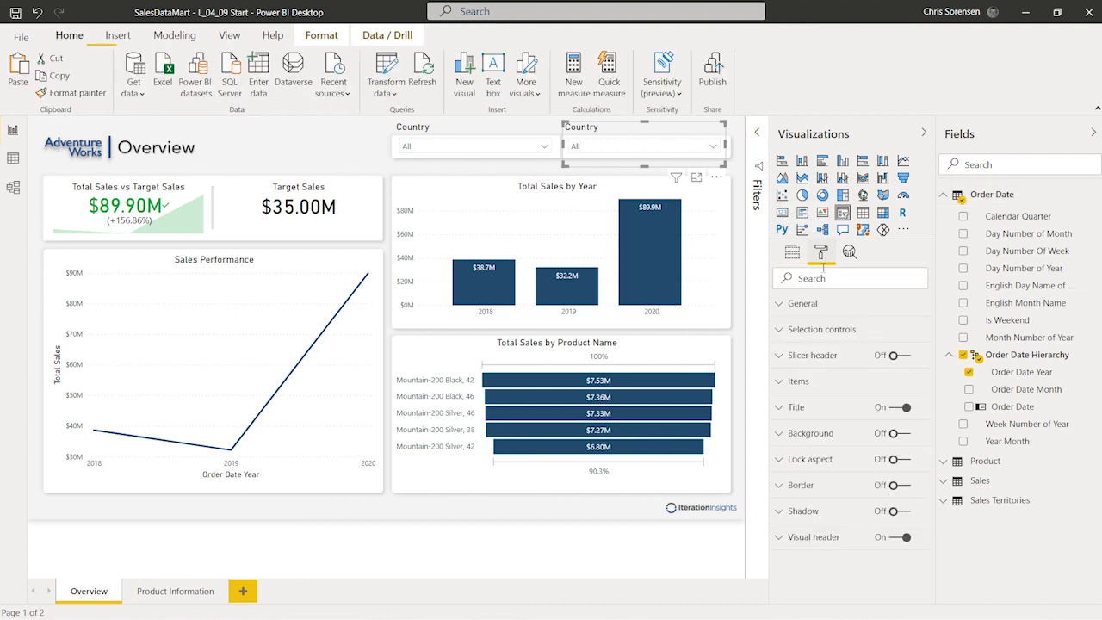
{"action": "left_click", "coordinate": [779, 416]}
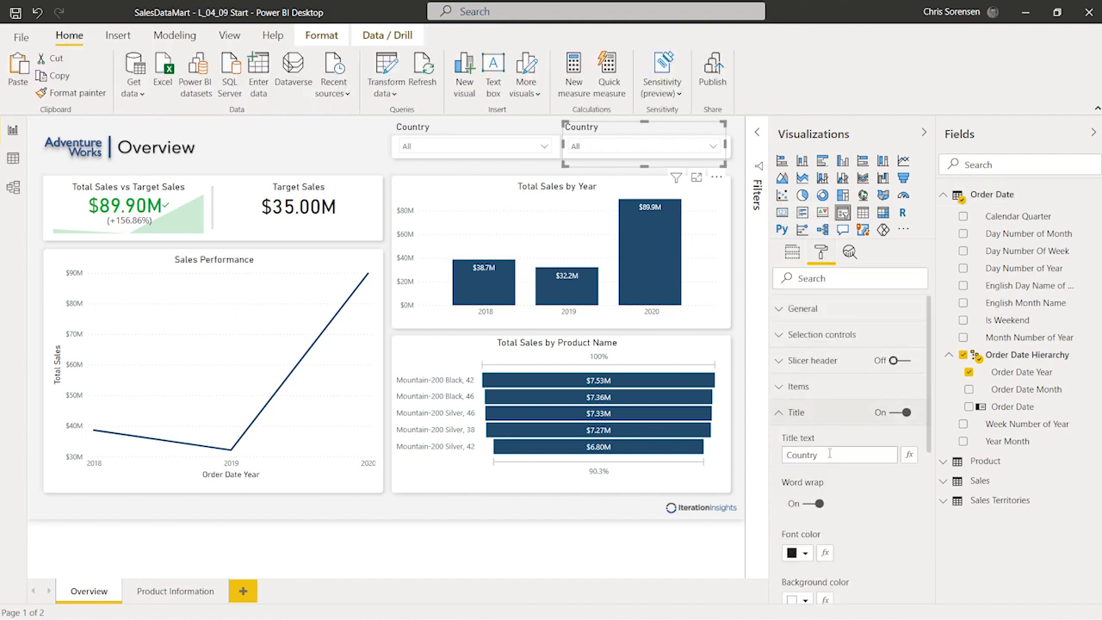
{"action": "left_click_drag", "start_coordinate": [830, 454], "coordinate": [769, 455]}
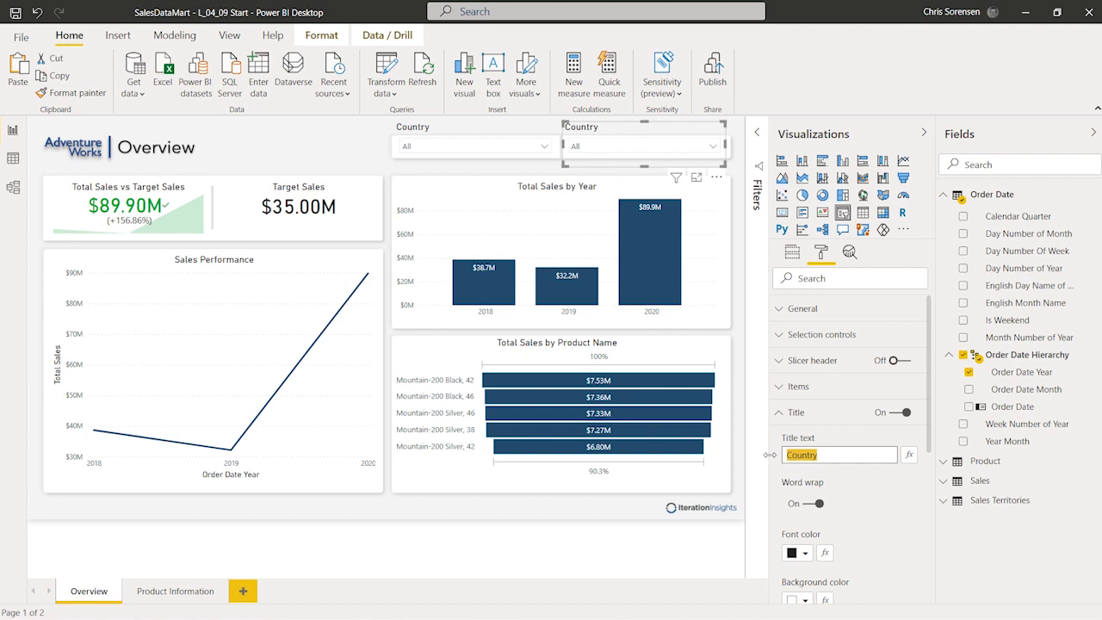
{"action": "type", "text": "Year"}
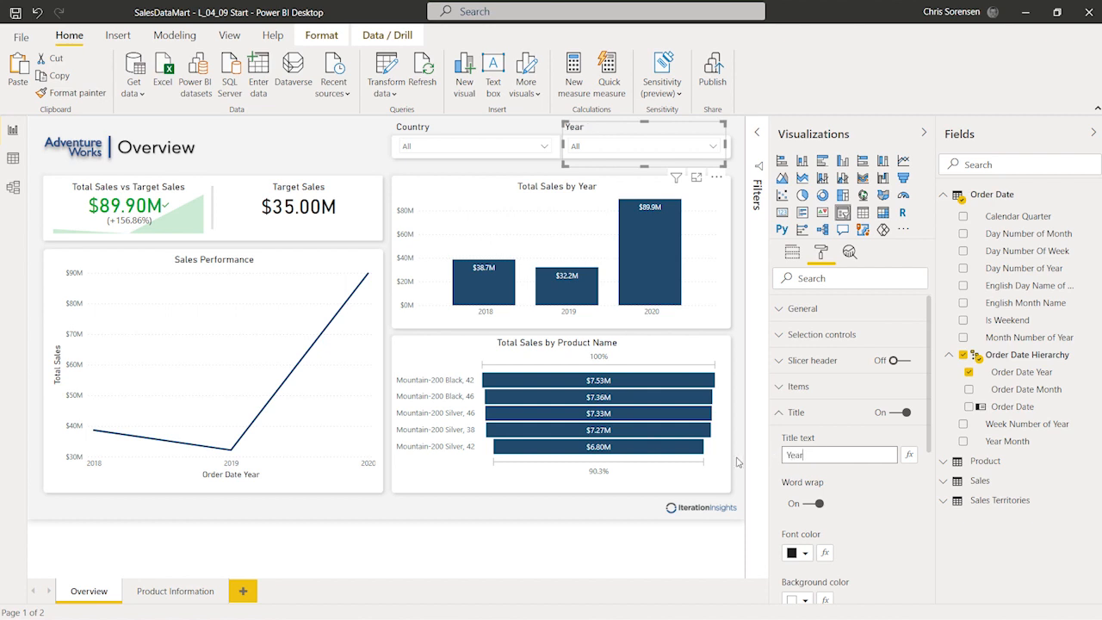
{"action": "left_click", "coordinate": [307, 127]}
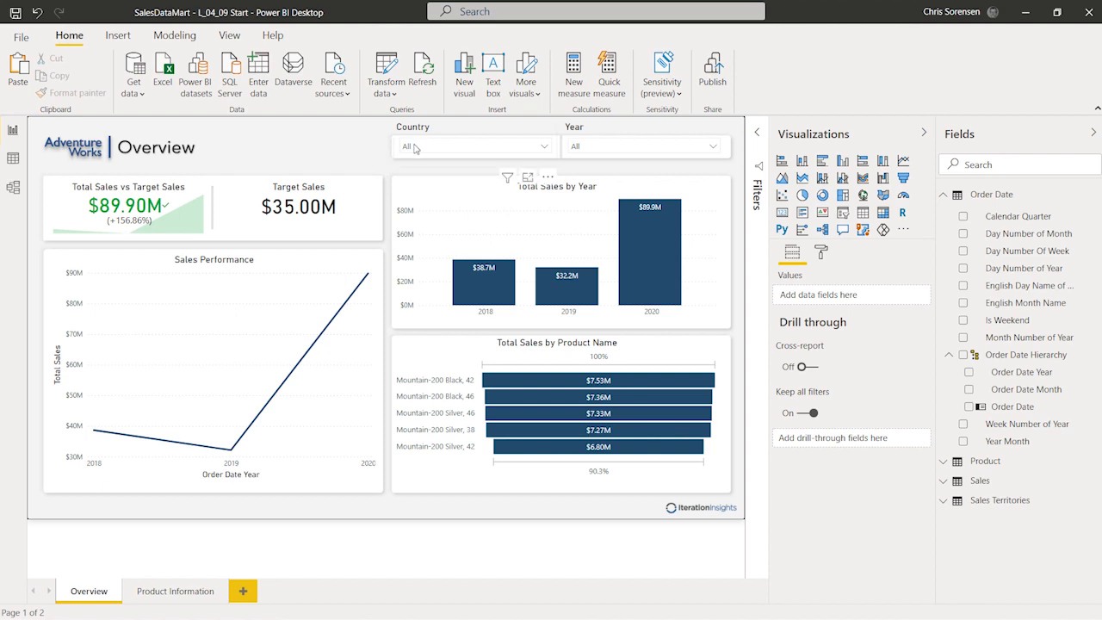
Step: Check the Country slicer's list, then filter the page to 2020 with the Year slicer and inspect the Sales Performance chart
{"action": "left_click", "coordinate": [546, 148]}
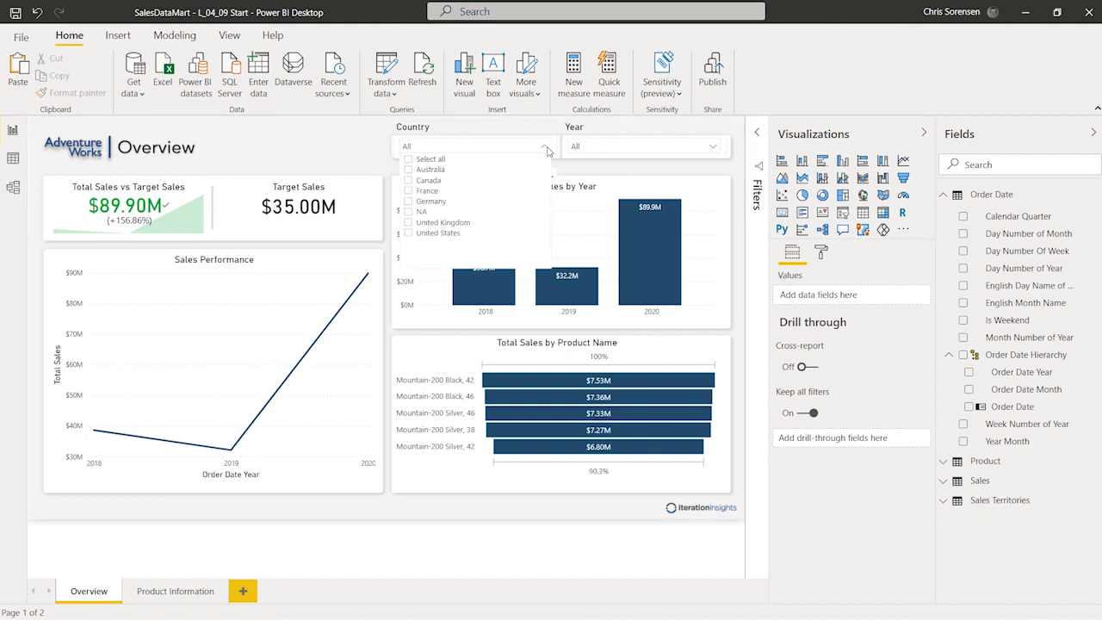
{"action": "left_click", "coordinate": [548, 150]}
{"action": "left_click", "coordinate": [715, 149]}
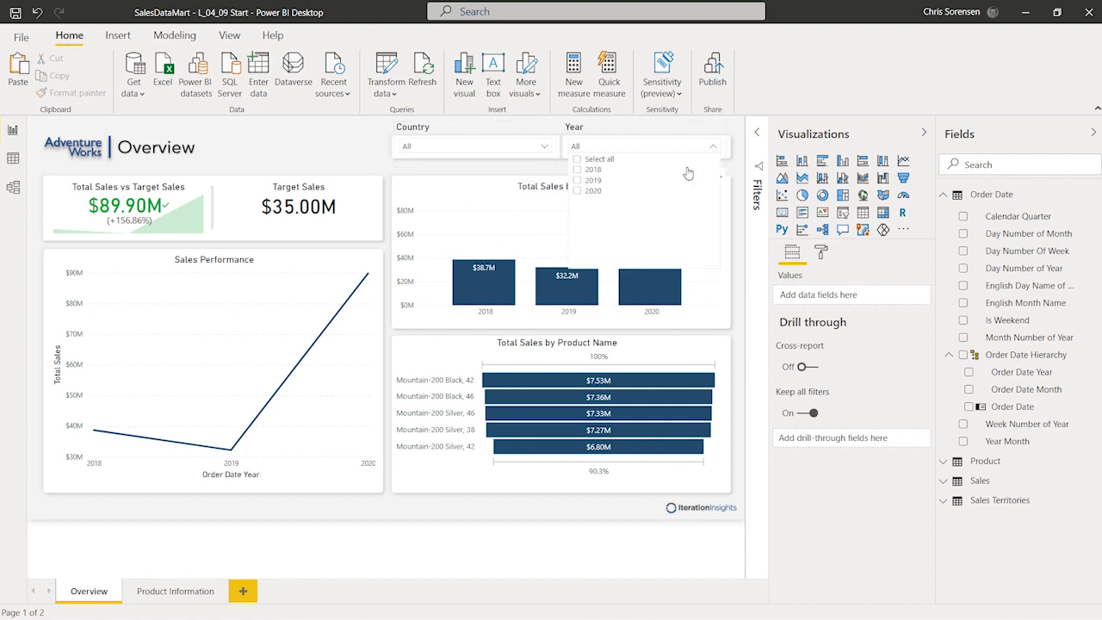
{"action": "left_click", "coordinate": [577, 190]}
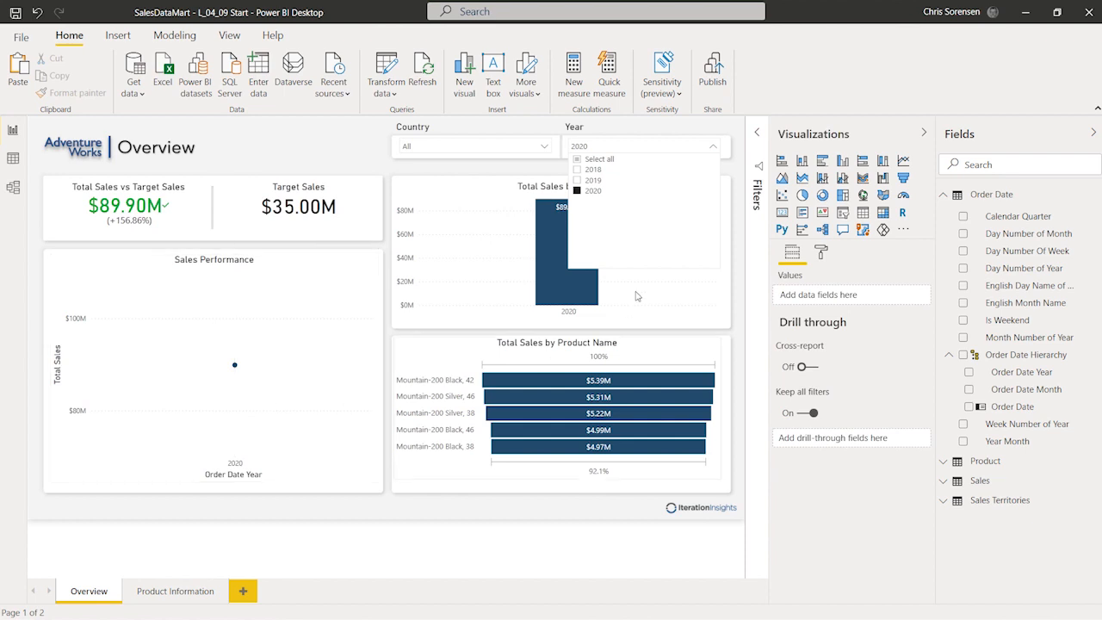
{"action": "mouse_move", "coordinate": [335, 383]}
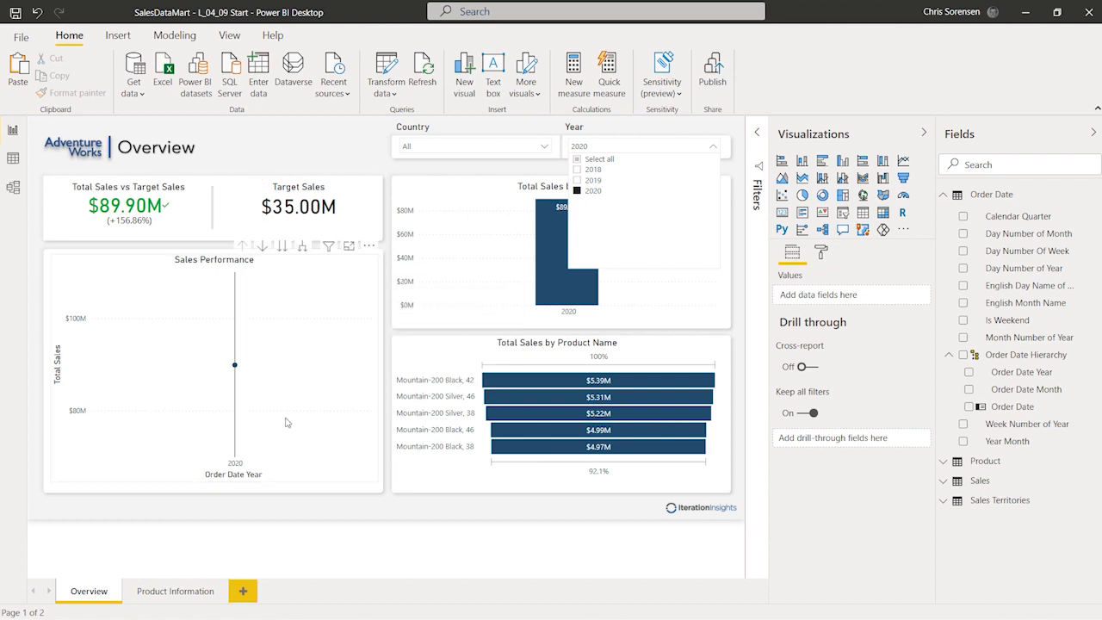
{"action": "mouse_move", "coordinate": [174, 428]}
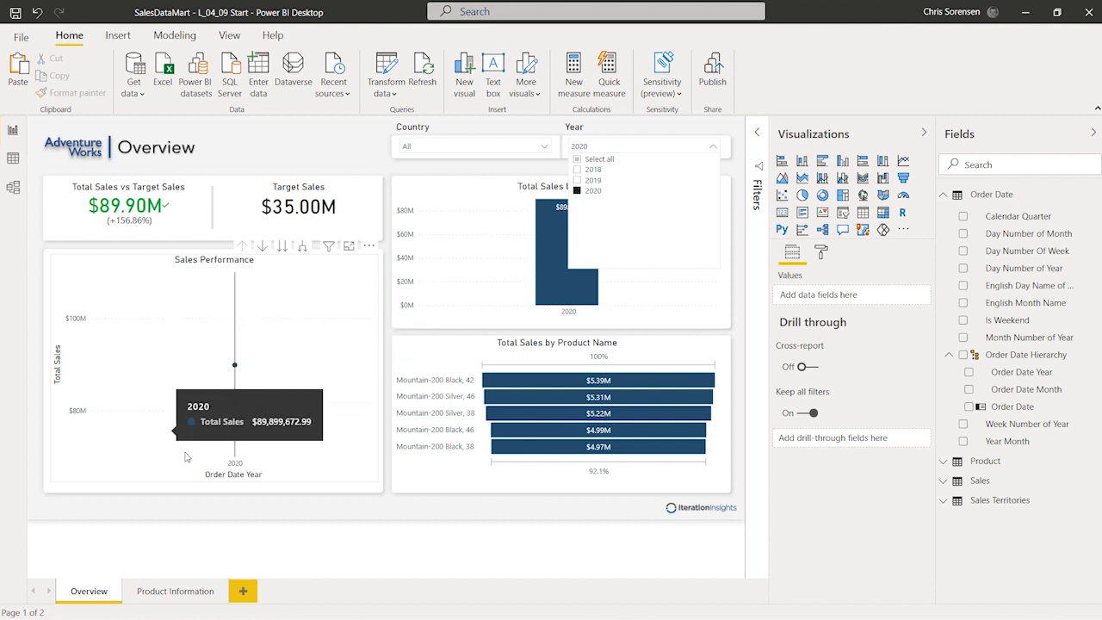
{"action": "left_click", "coordinate": [250, 149]}
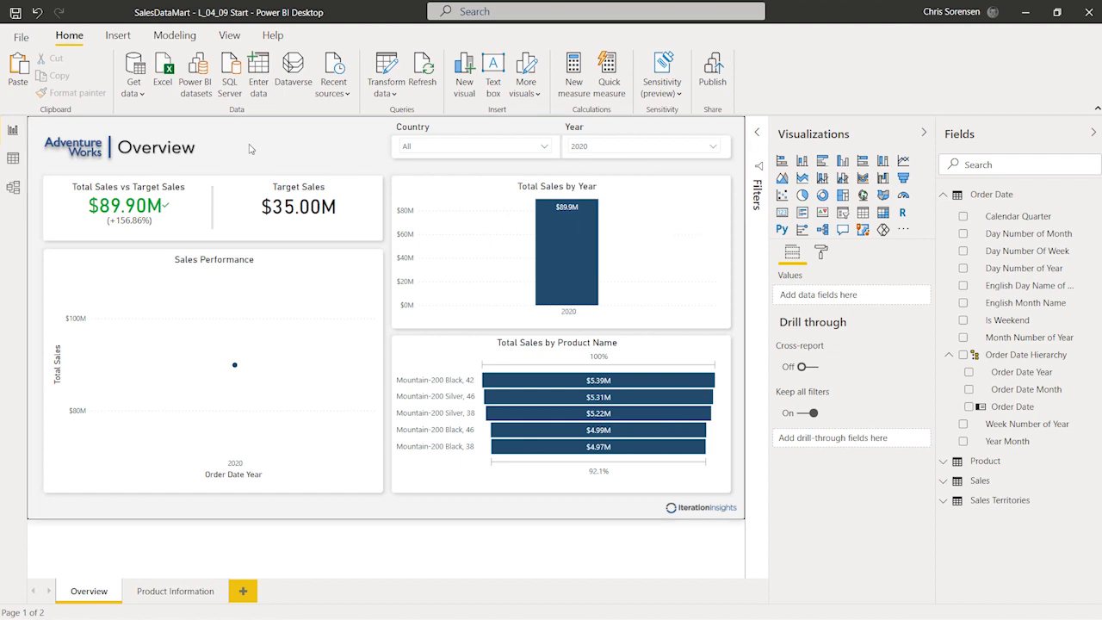
Step: Select all years in the Year slicer and collapse its list
{"action": "left_click", "coordinate": [620, 146]}
{"action": "left_click", "coordinate": [601, 162]}
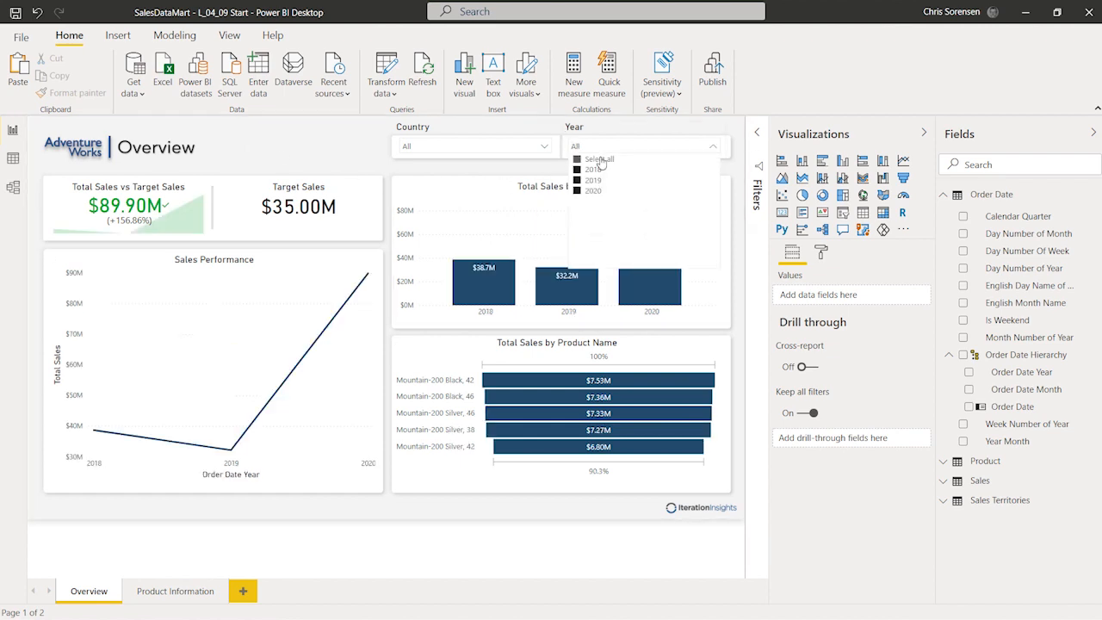
{"action": "left_click", "coordinate": [320, 143]}
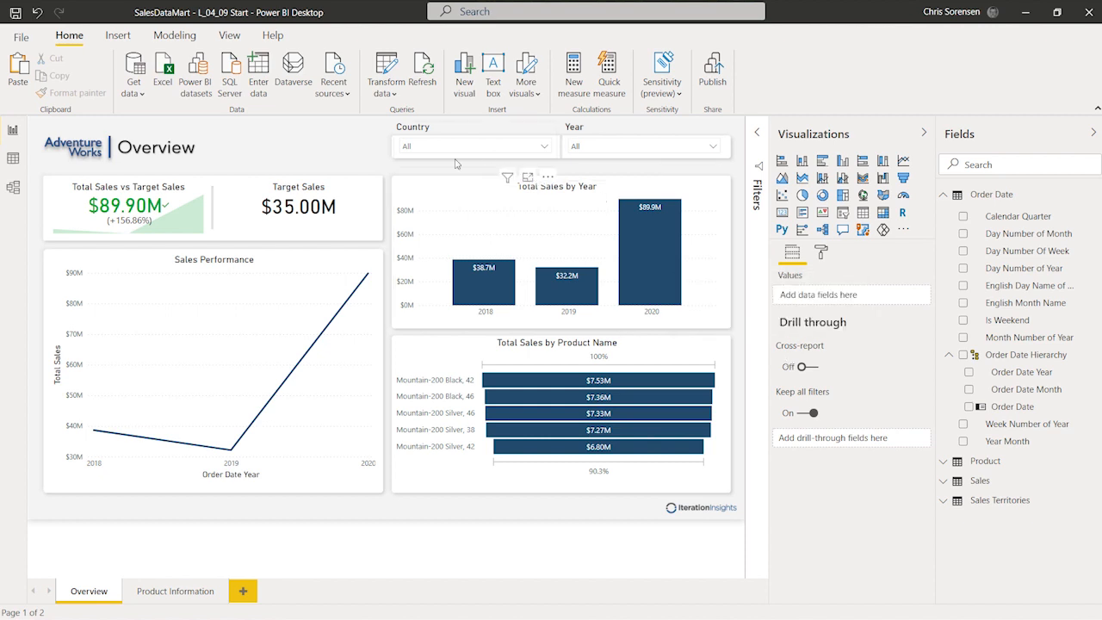
Step: View the page sync and visibility settings of the Year slicer in Sync slicers, then close them and deselect the slicer
{"action": "left_click", "coordinate": [227, 42]}
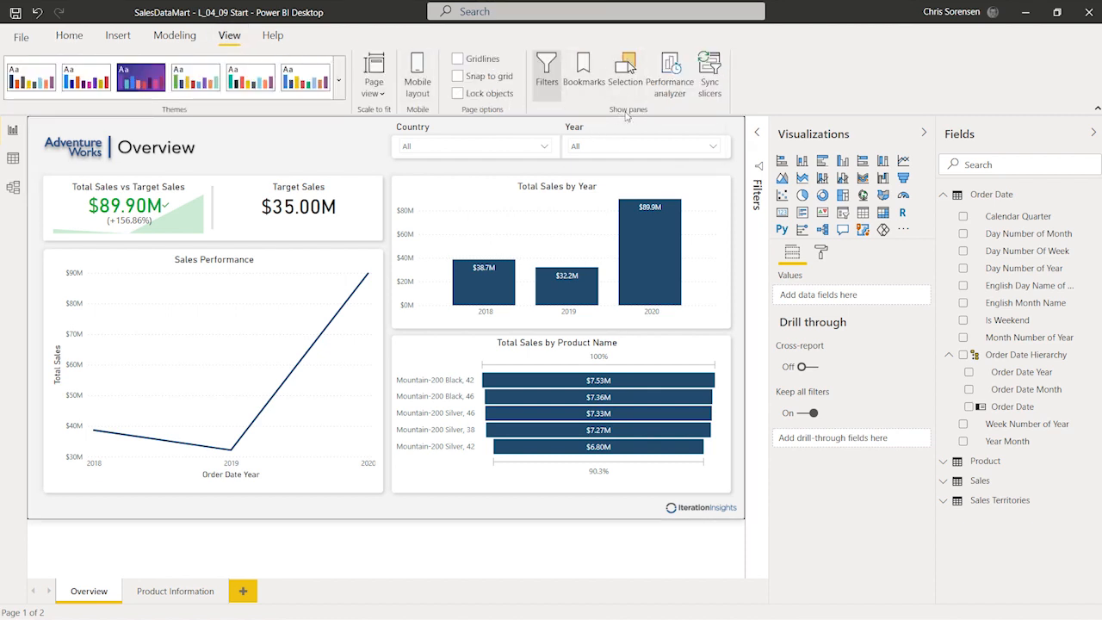
{"action": "left_click", "coordinate": [712, 73]}
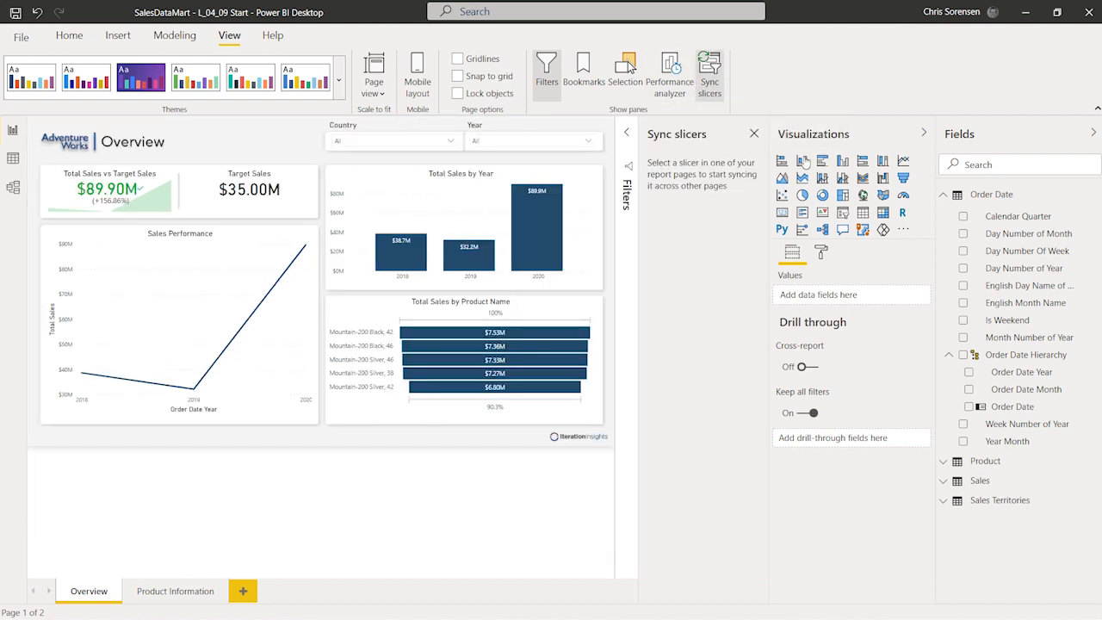
{"action": "left_click", "coordinate": [533, 130]}
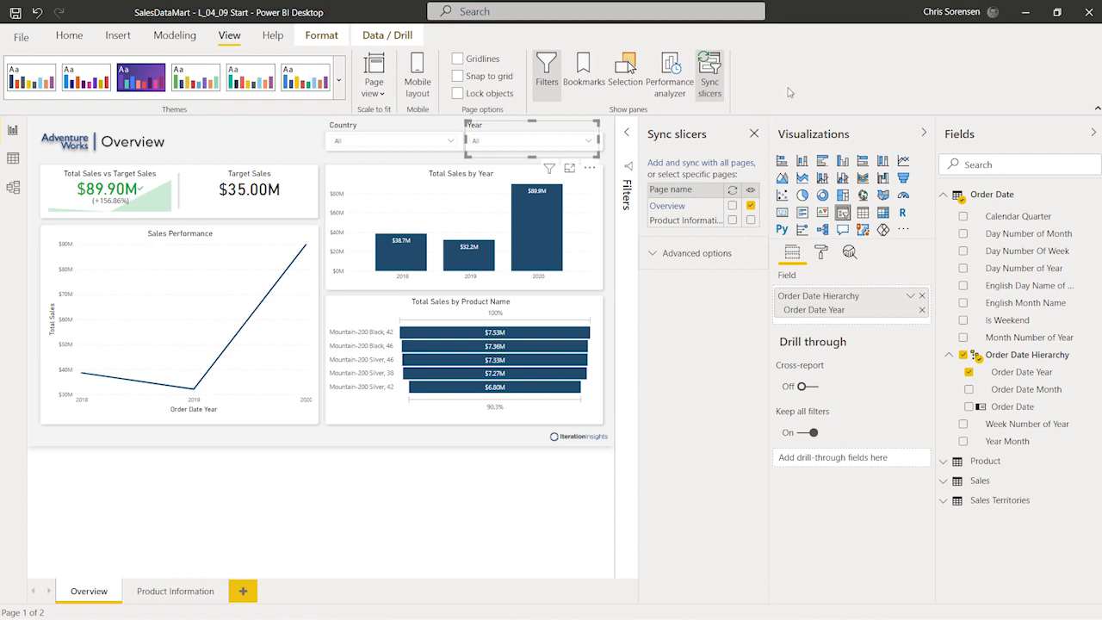
{"action": "left_click", "coordinate": [720, 69]}
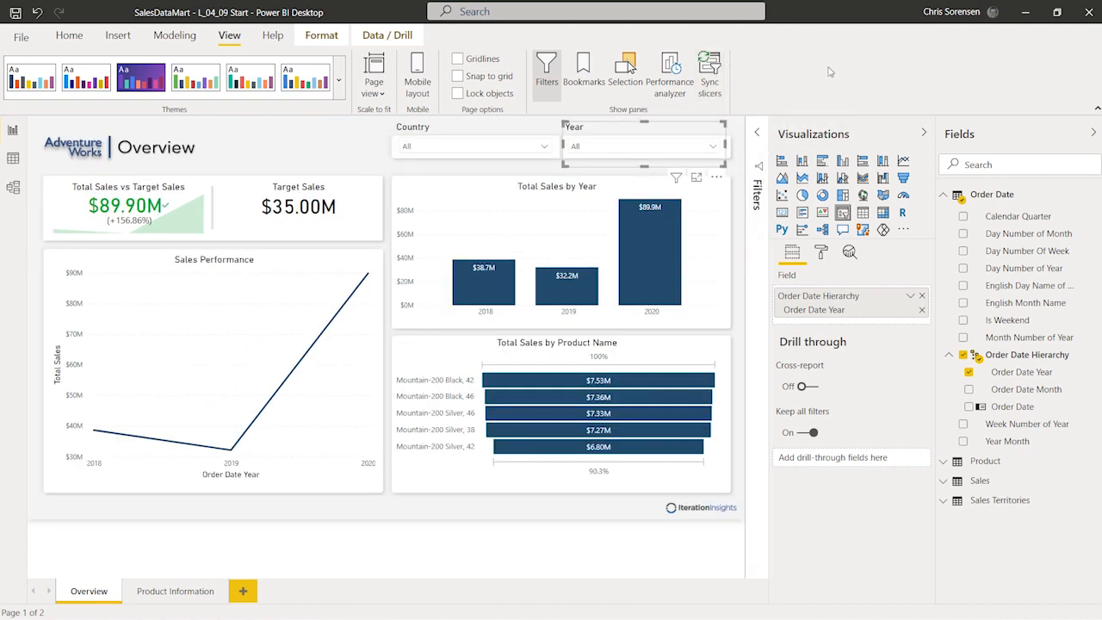
{"action": "left_click", "coordinate": [301, 136]}
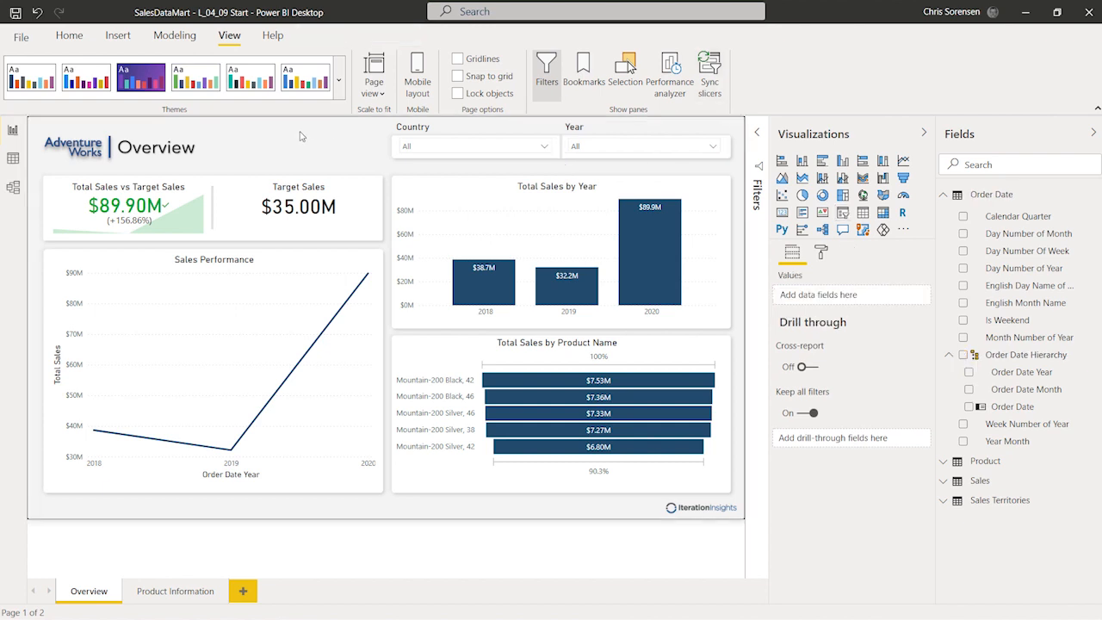